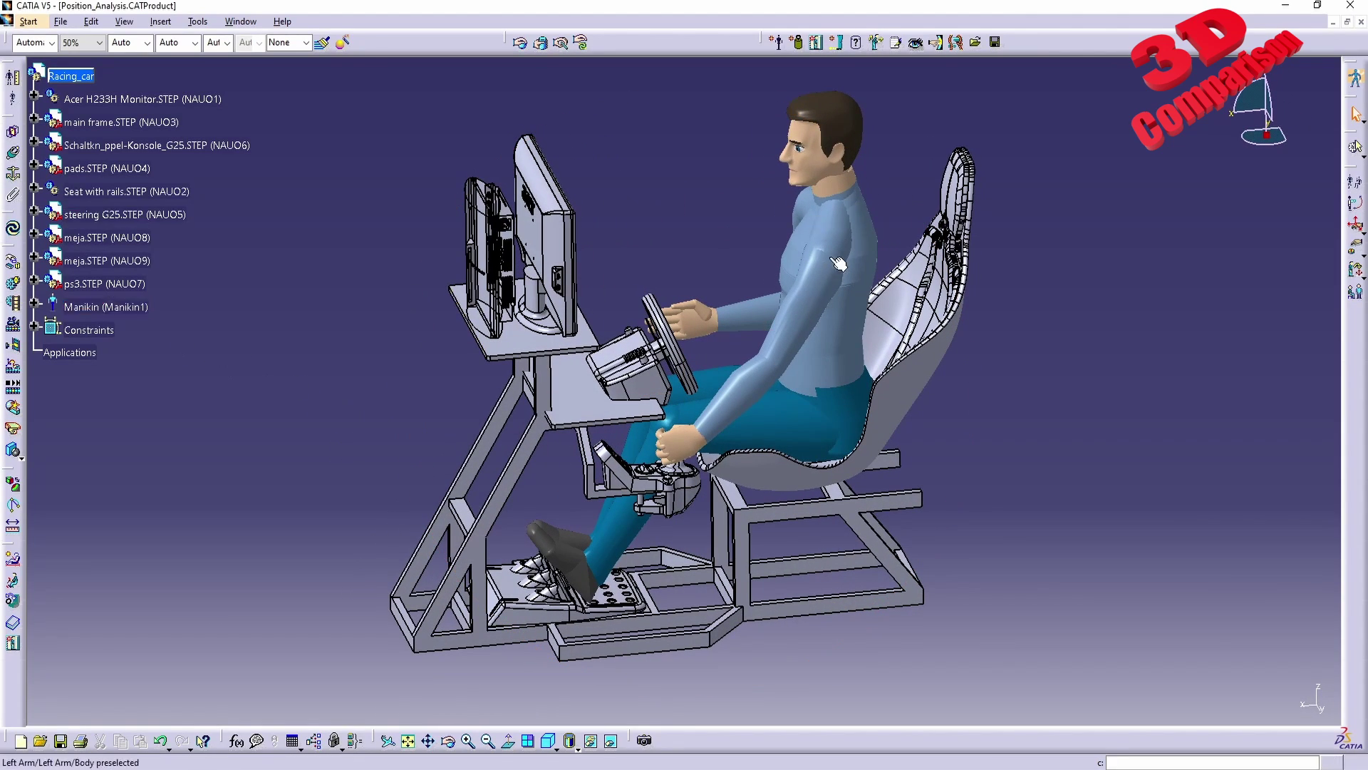
Step: Reposition the floating manikin tools toolbar
middle_drag(886, 479, 742, 467)
click(28, 22)
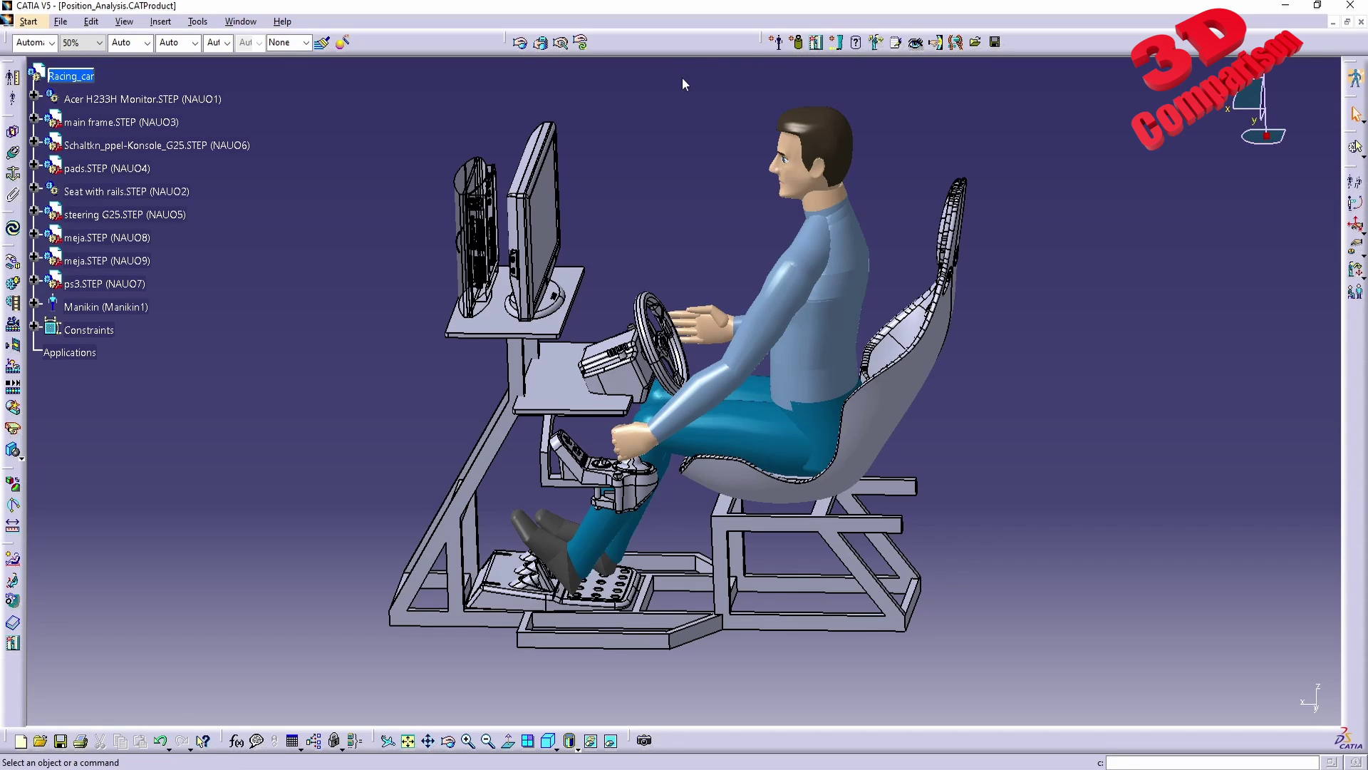
drag(765, 42, 676, 94)
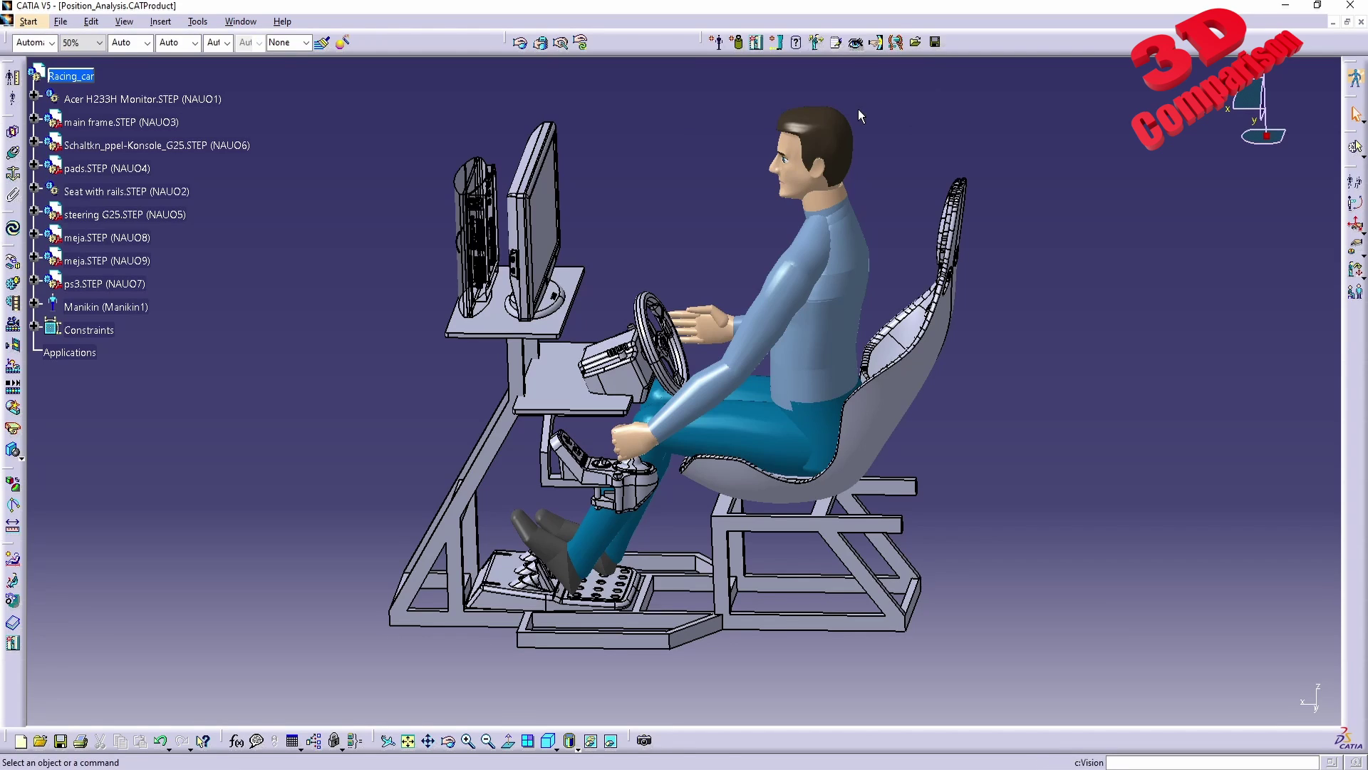
Step: Start the Reach Envelope command and try the manikin's head as its segment
click(877, 43)
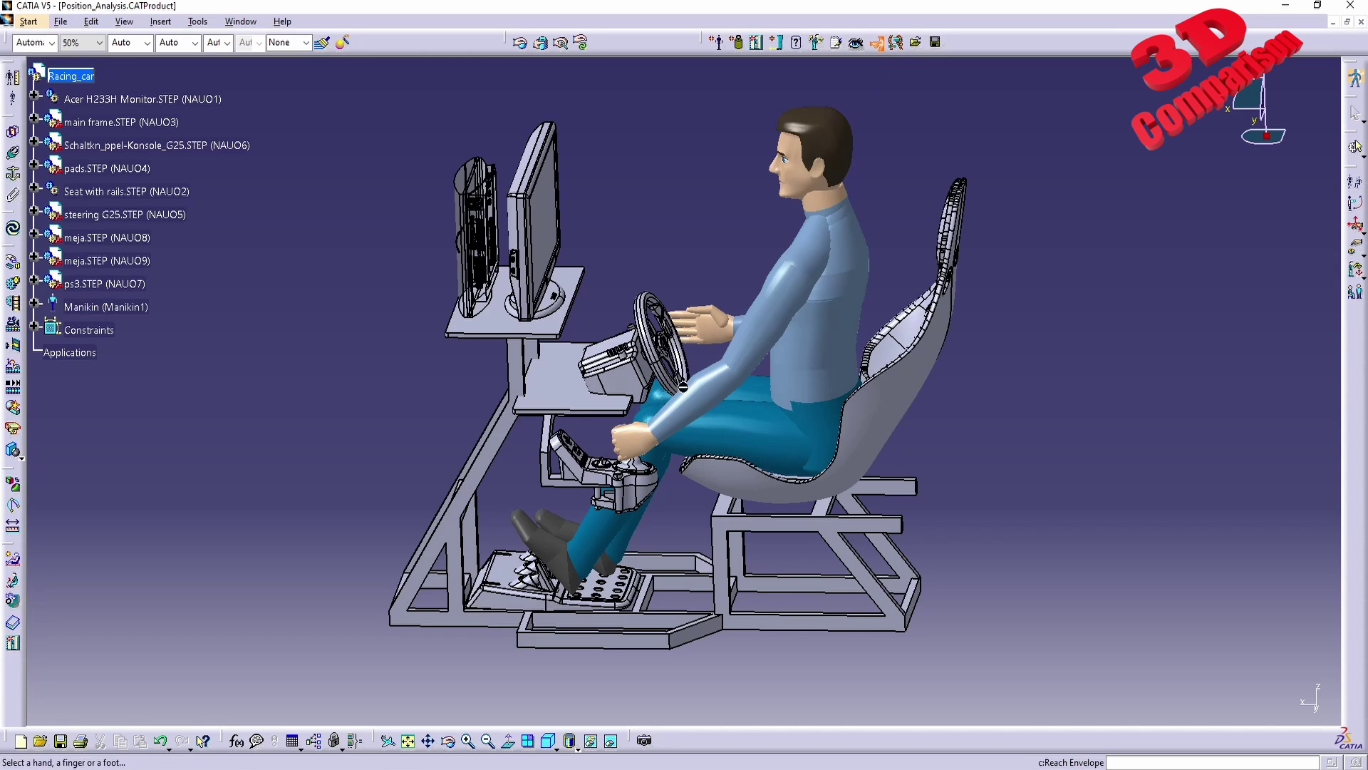
middle_drag(693, 391, 774, 360)
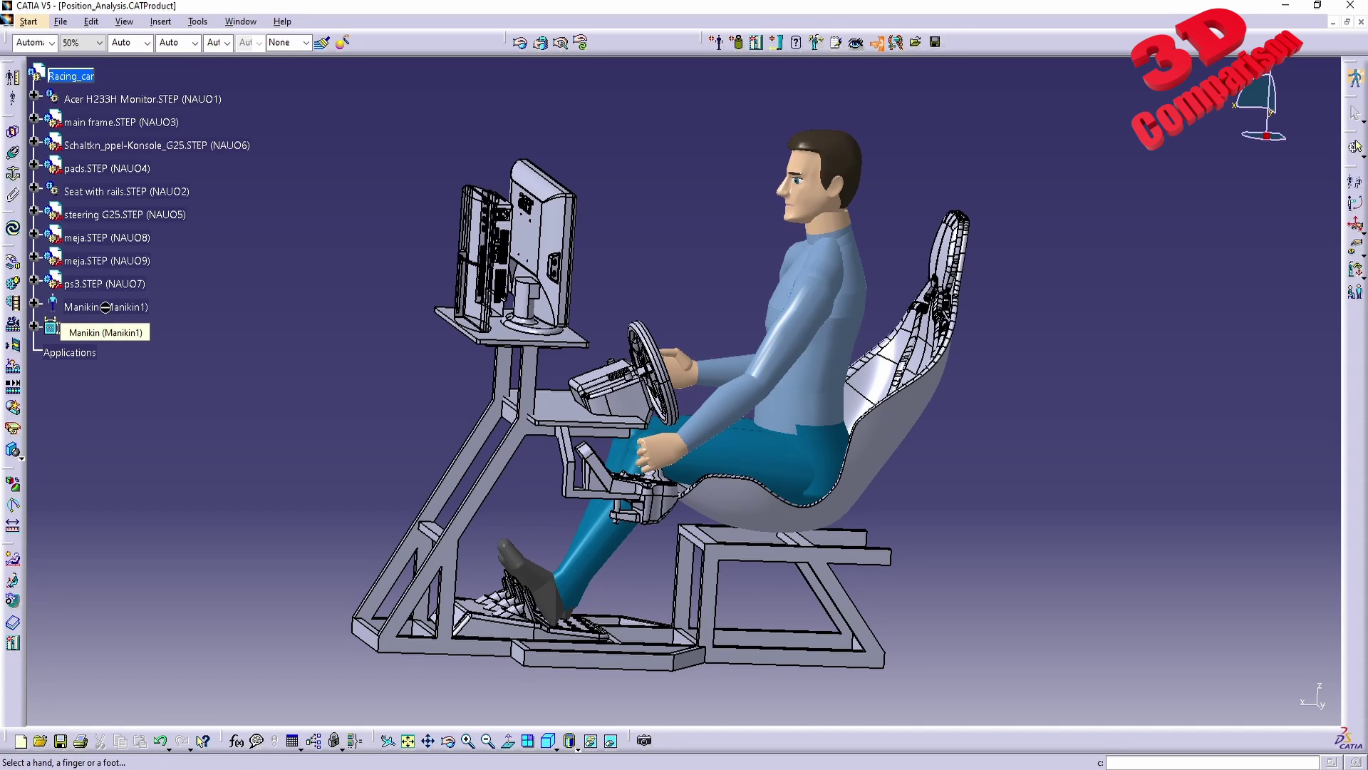
middle_drag(702, 317, 742, 370)
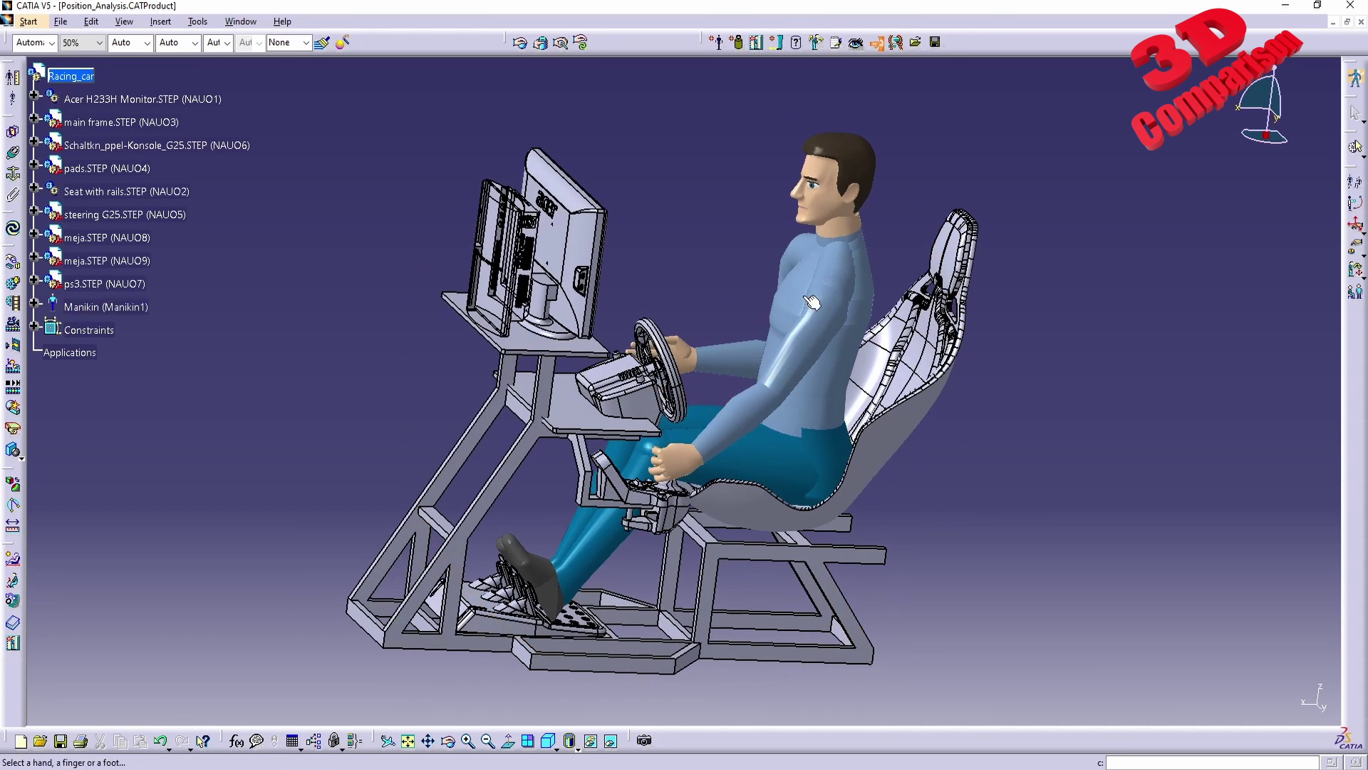
click(841, 180)
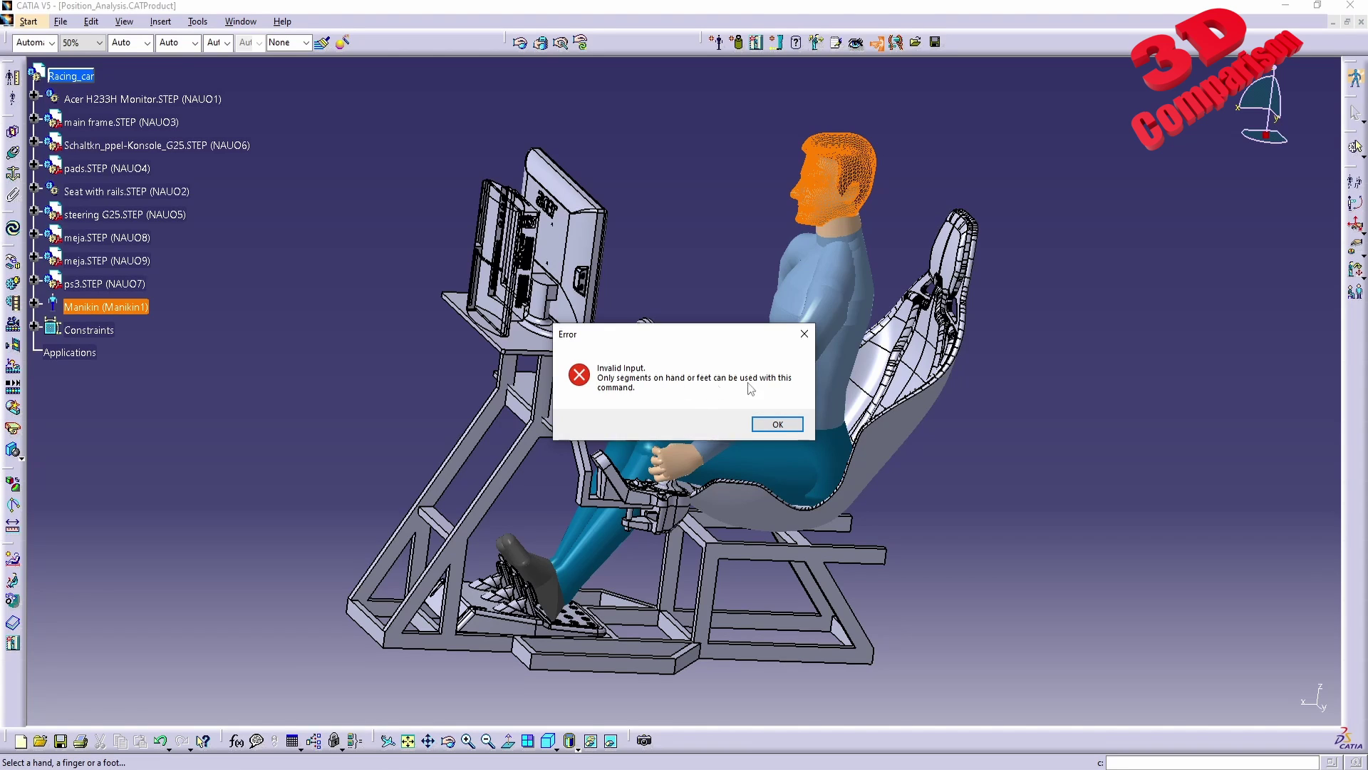
click(779, 425)
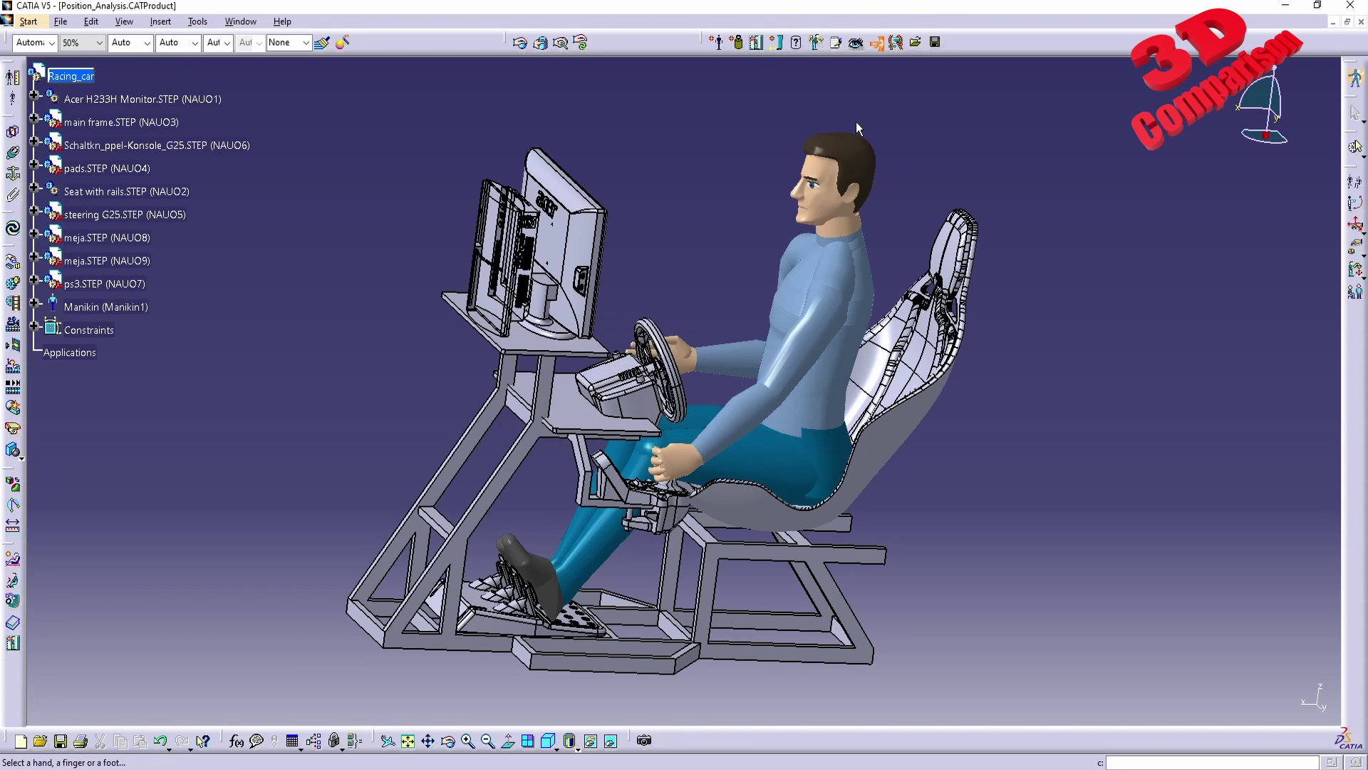
Step: Generate a reach envelope for the manikin's left hand with the specific Ideal range of motion
middle_drag(768, 385, 670, 542)
click(598, 450)
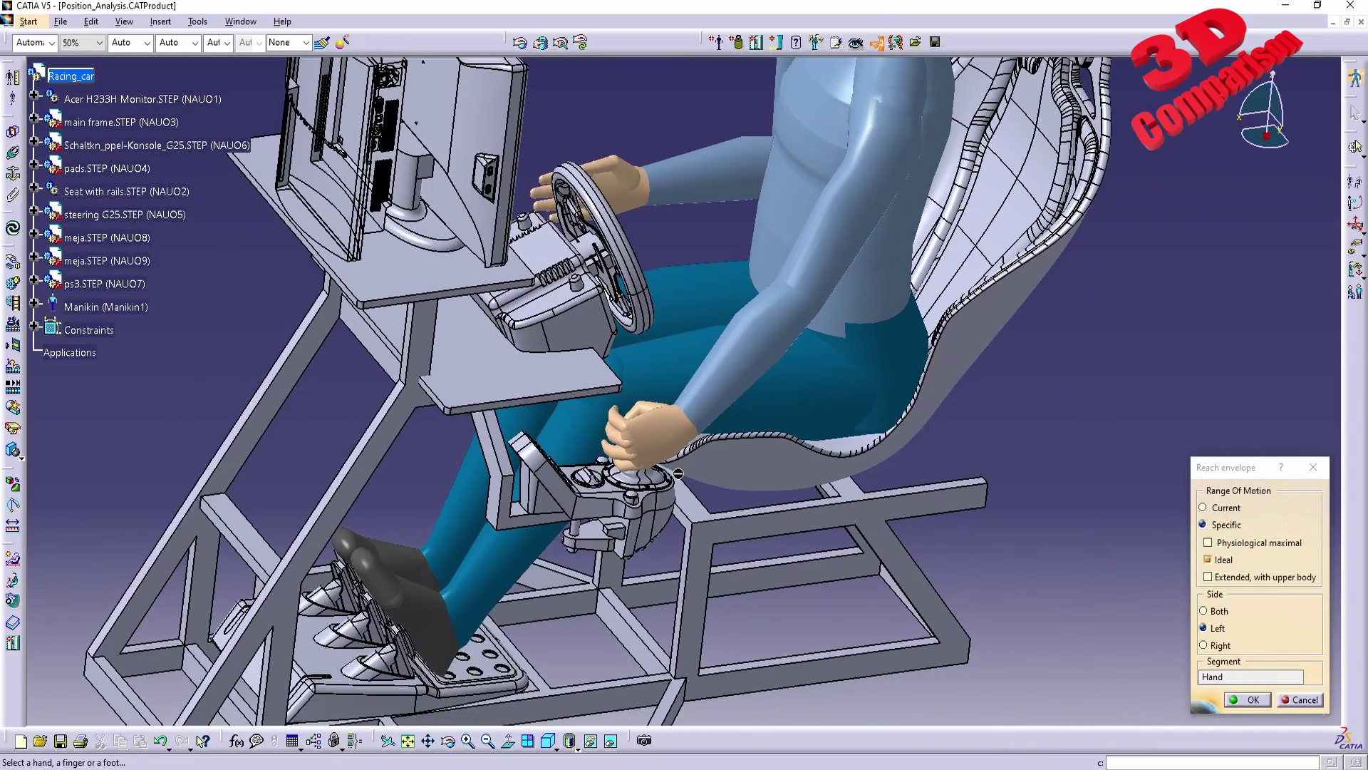
drag(1198, 470, 1060, 448)
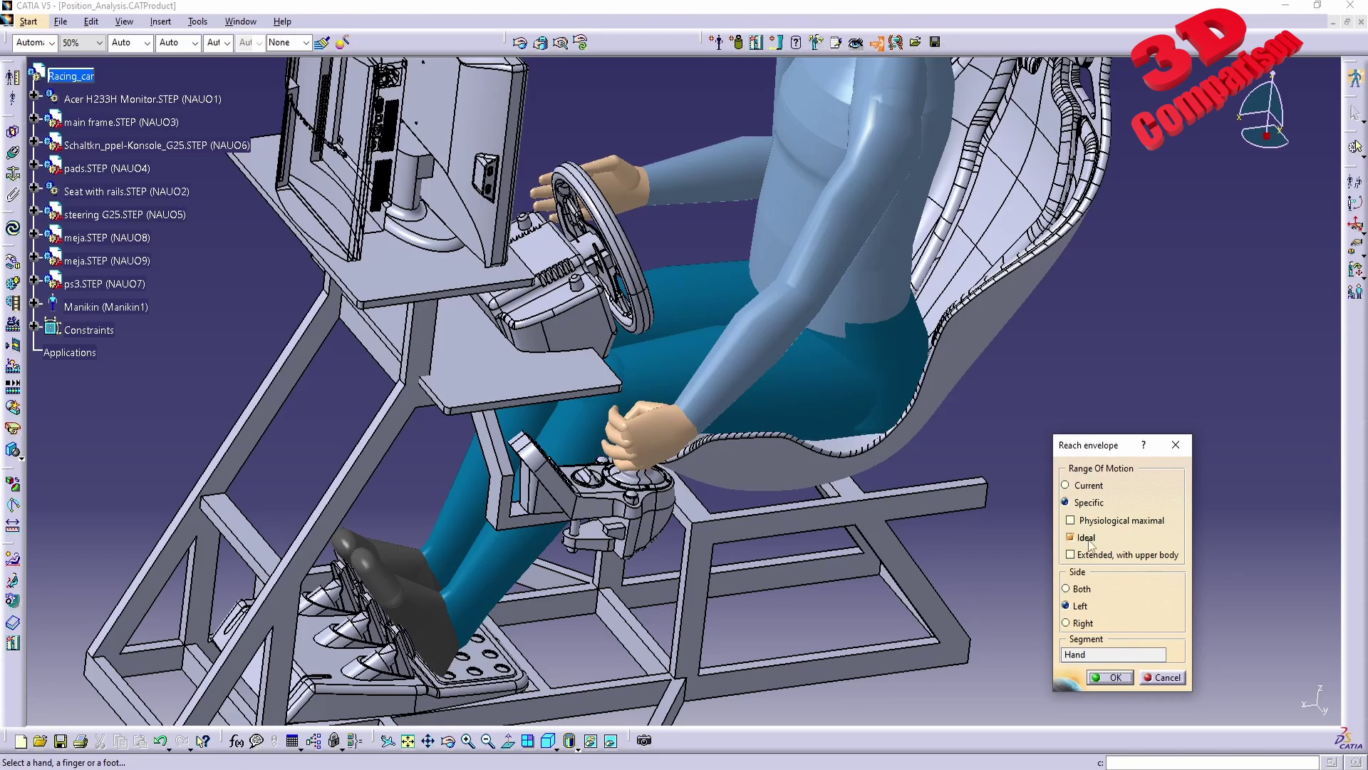
middle_drag(849, 328, 927, 513)
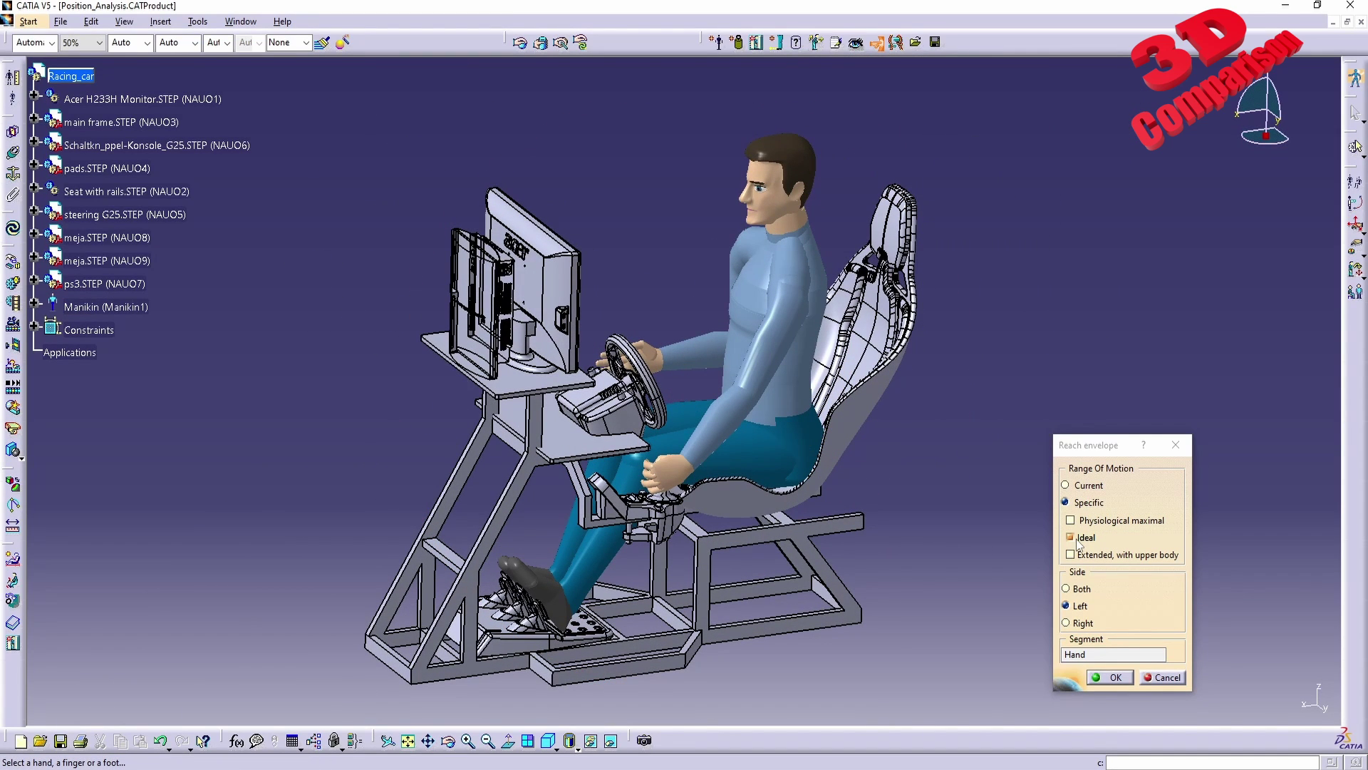
middle_drag(860, 484, 774, 488)
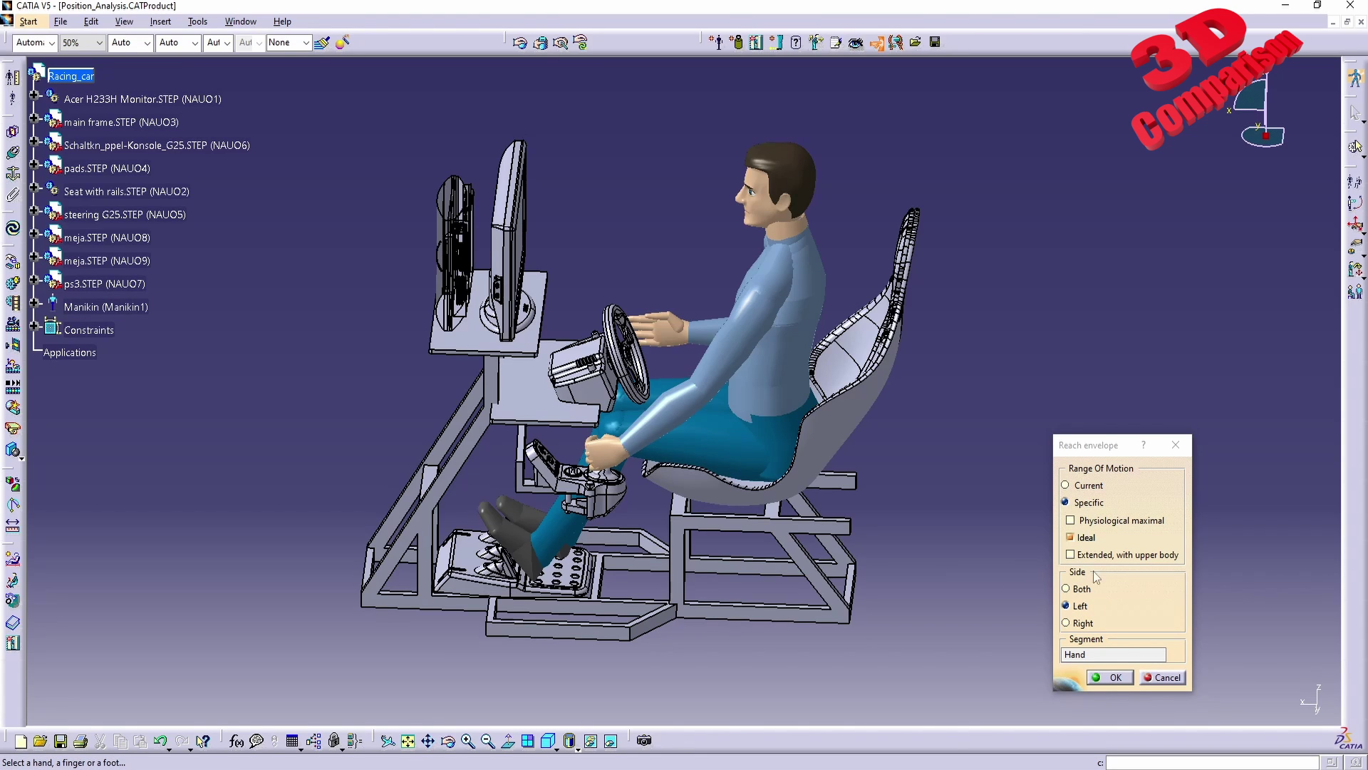
click(1110, 677)
Step: Examine the left hand's ideal reach envelope against the steering wheel and the gear shifter console
middle_drag(893, 401, 657, 247)
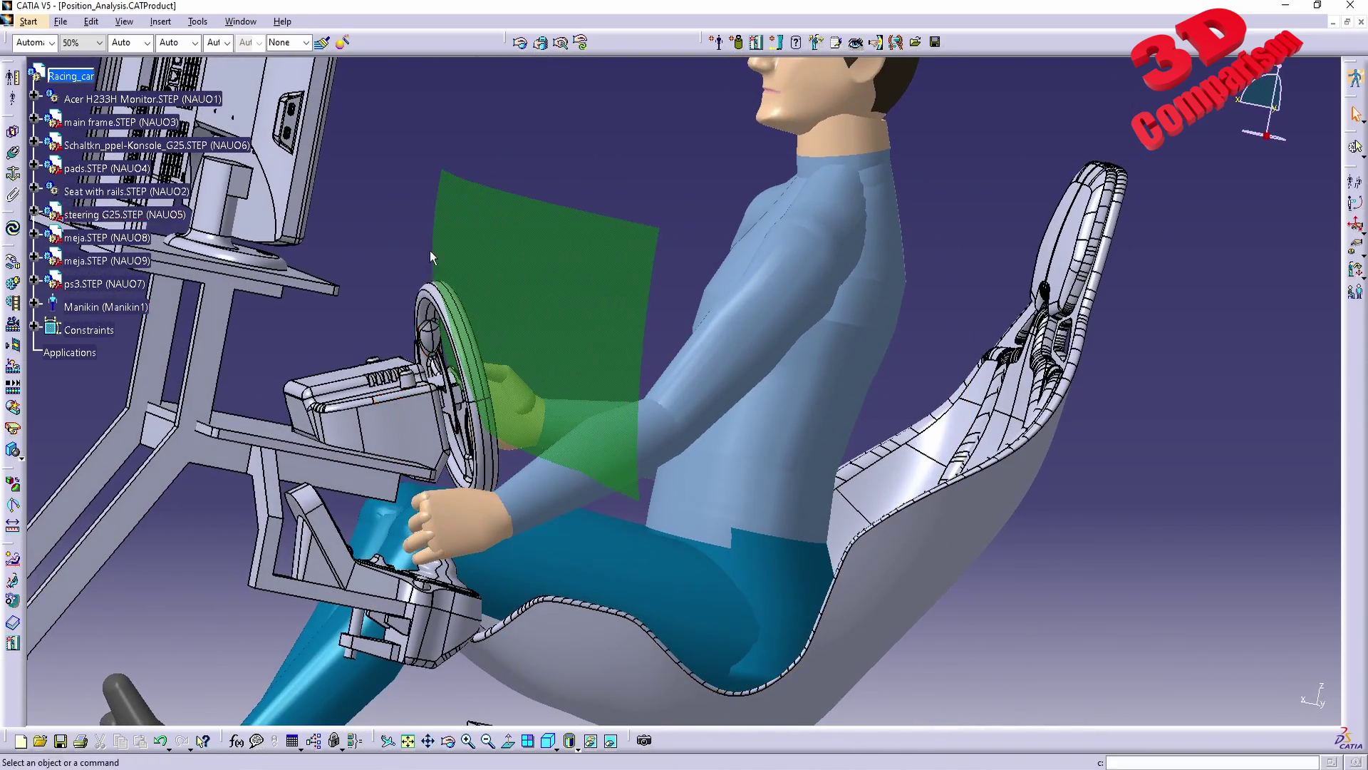
middle_drag(628, 427, 662, 208)
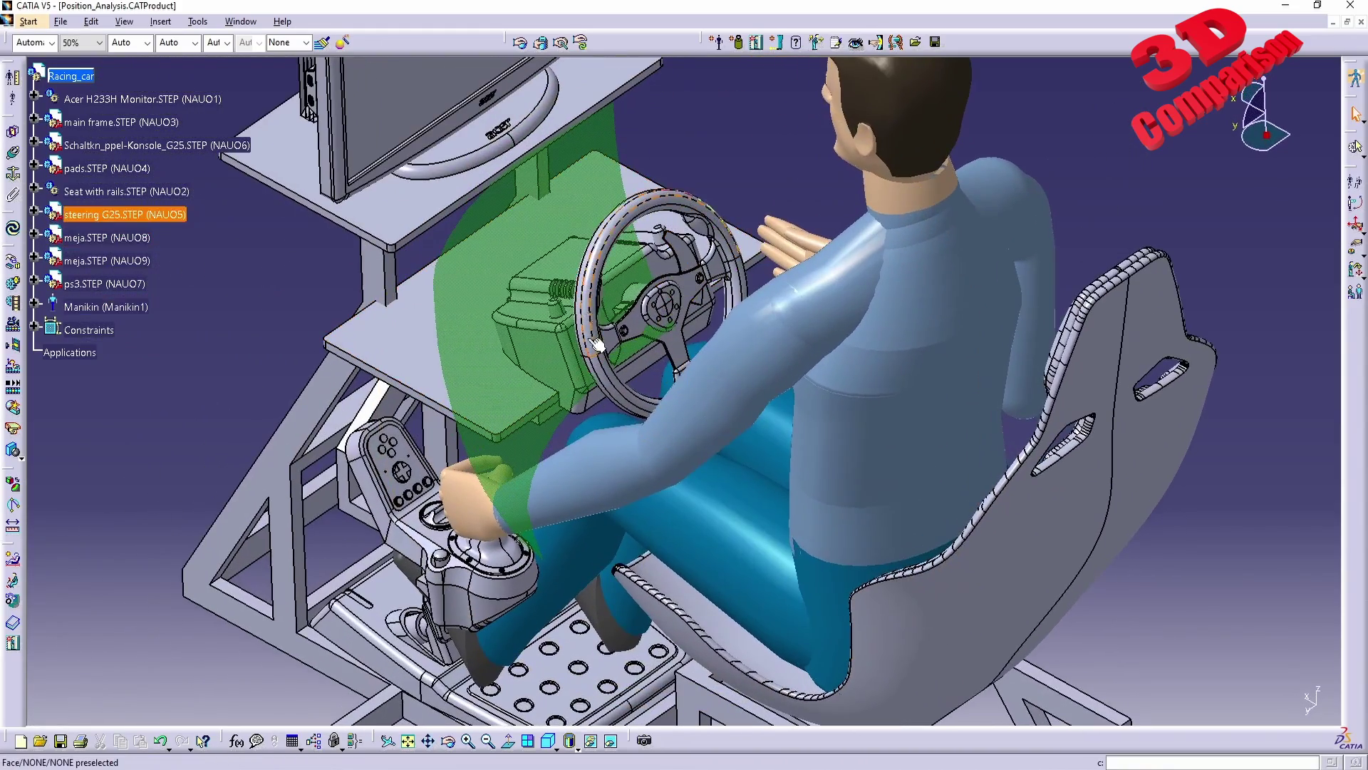
middle_drag(614, 338, 679, 413)
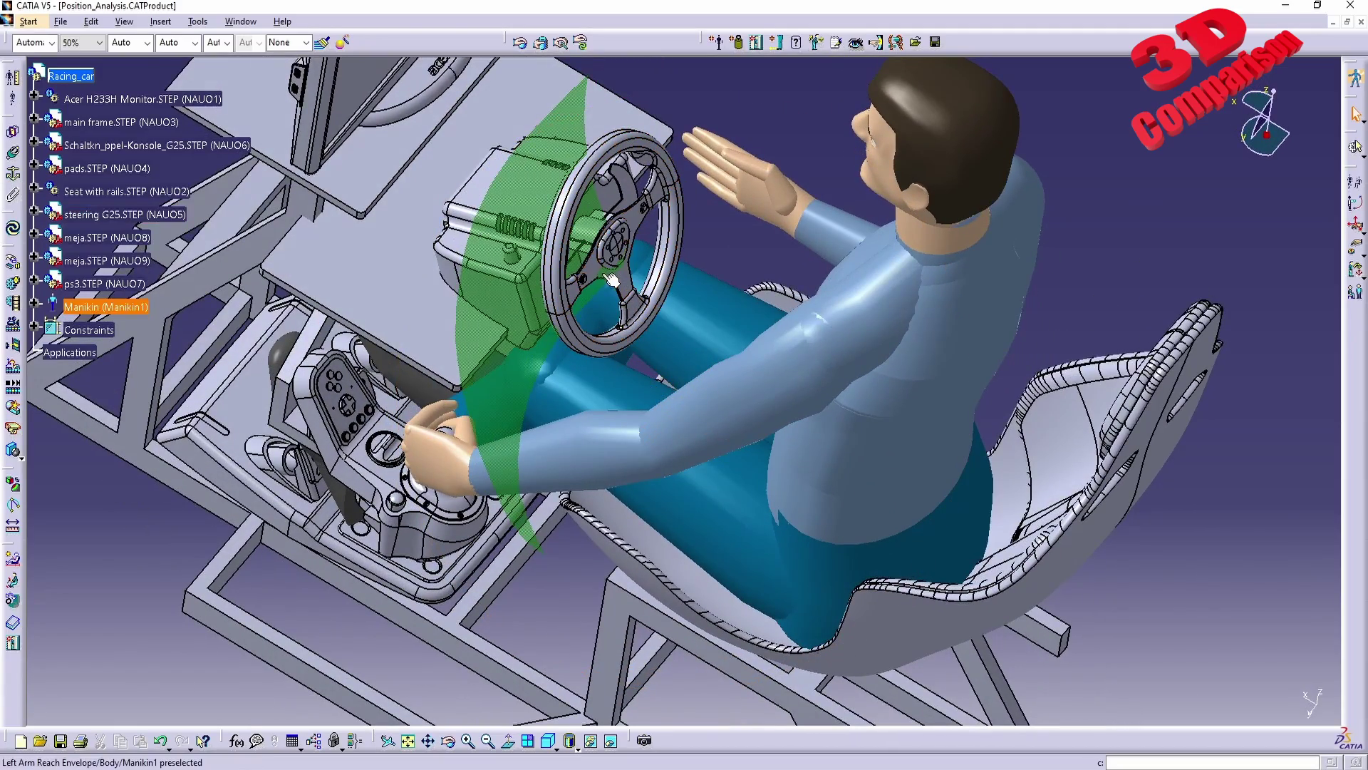
middle_drag(493, 428, 502, 385)
middle_drag(363, 408, 542, 406)
middle_drag(443, 505, 524, 407)
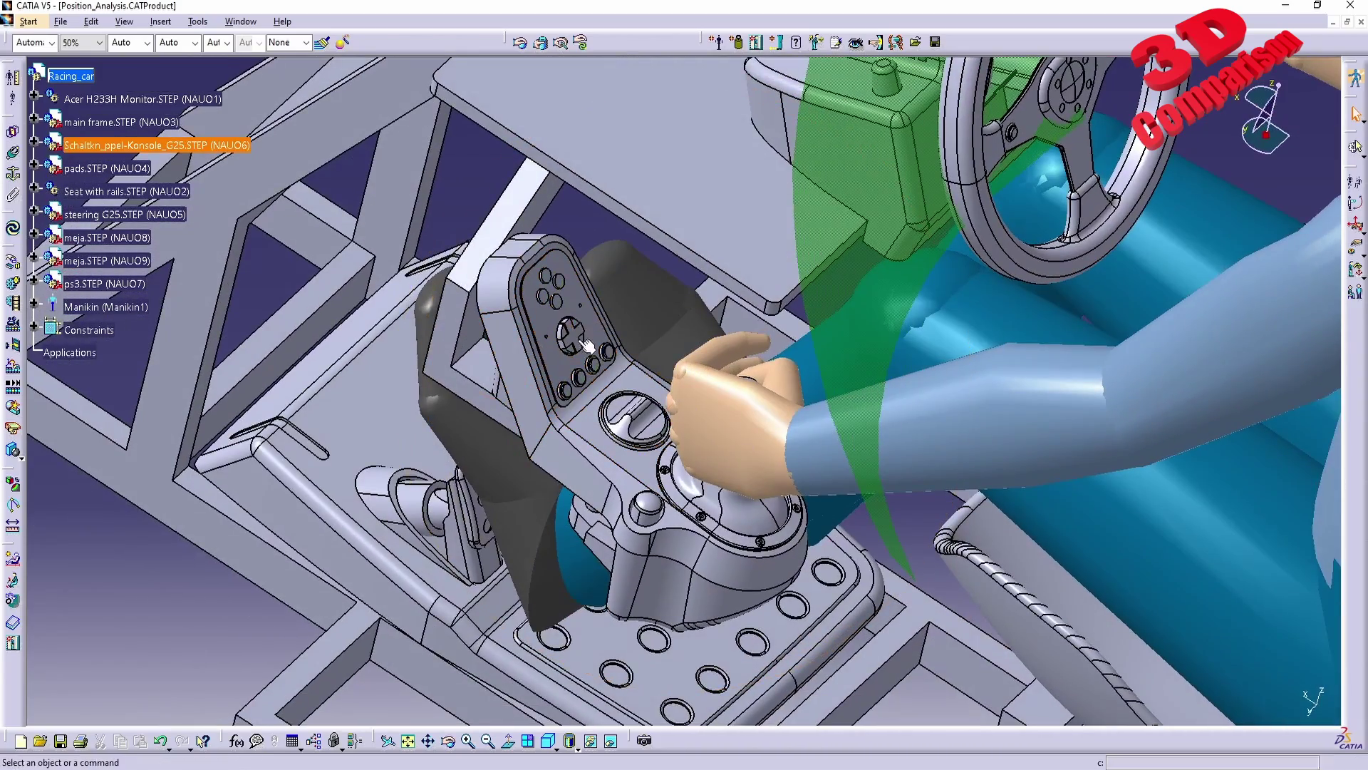
middle_drag(717, 417, 922, 424)
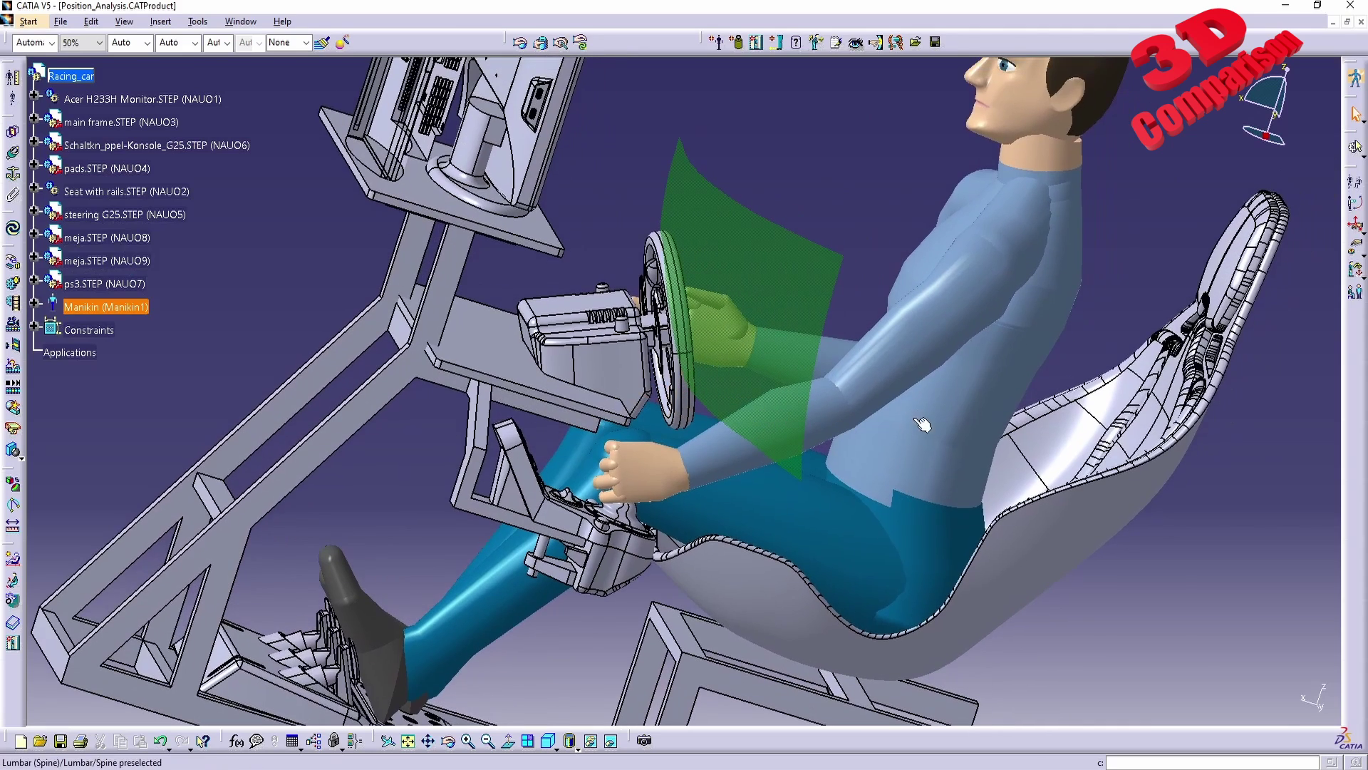
Step: Move the manikin's left hand forward off the gear shifter using IK Worker Frame Mode
click(1357, 228)
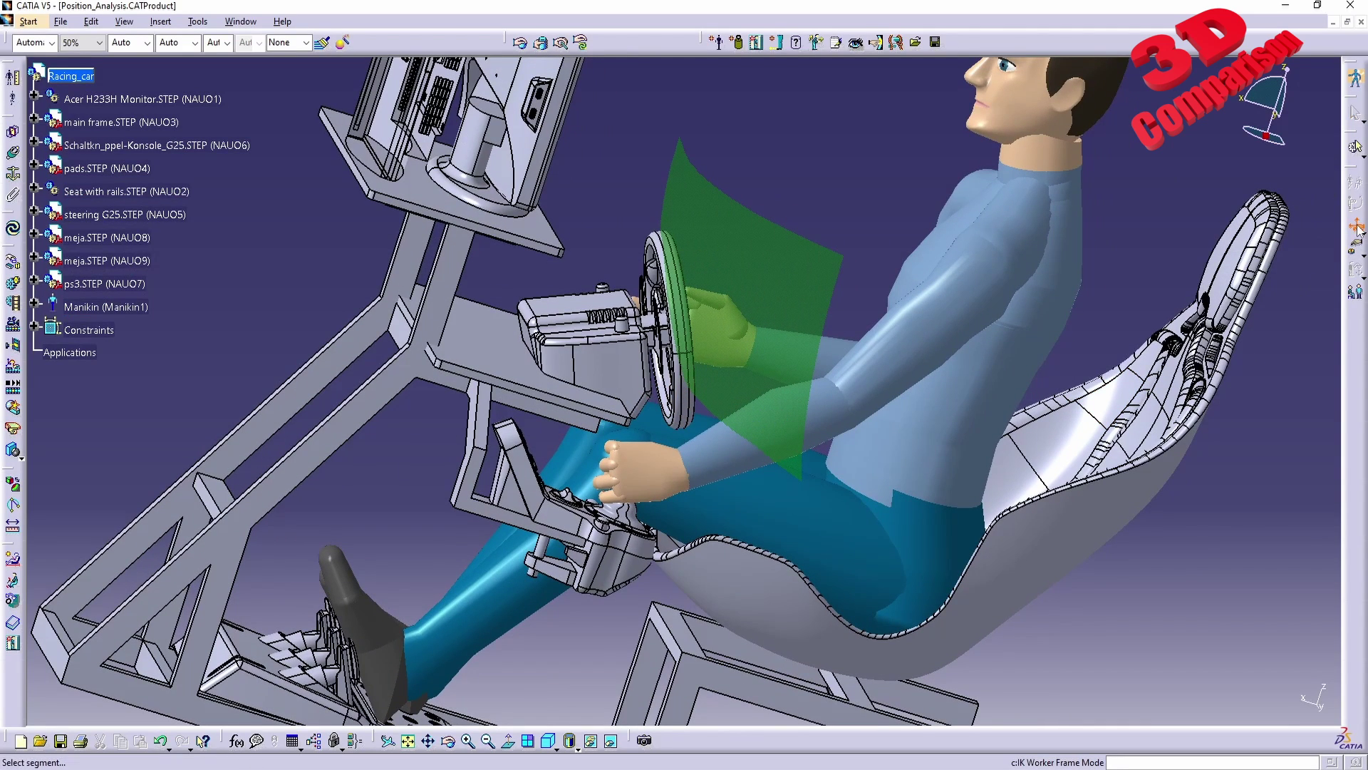
click(645, 473)
middle_drag(686, 677, 631, 423)
mouse_move(608, 385)
mouse_down()
mouse_move(597, 371)
mouse_move(612, 383)
mouse_up()
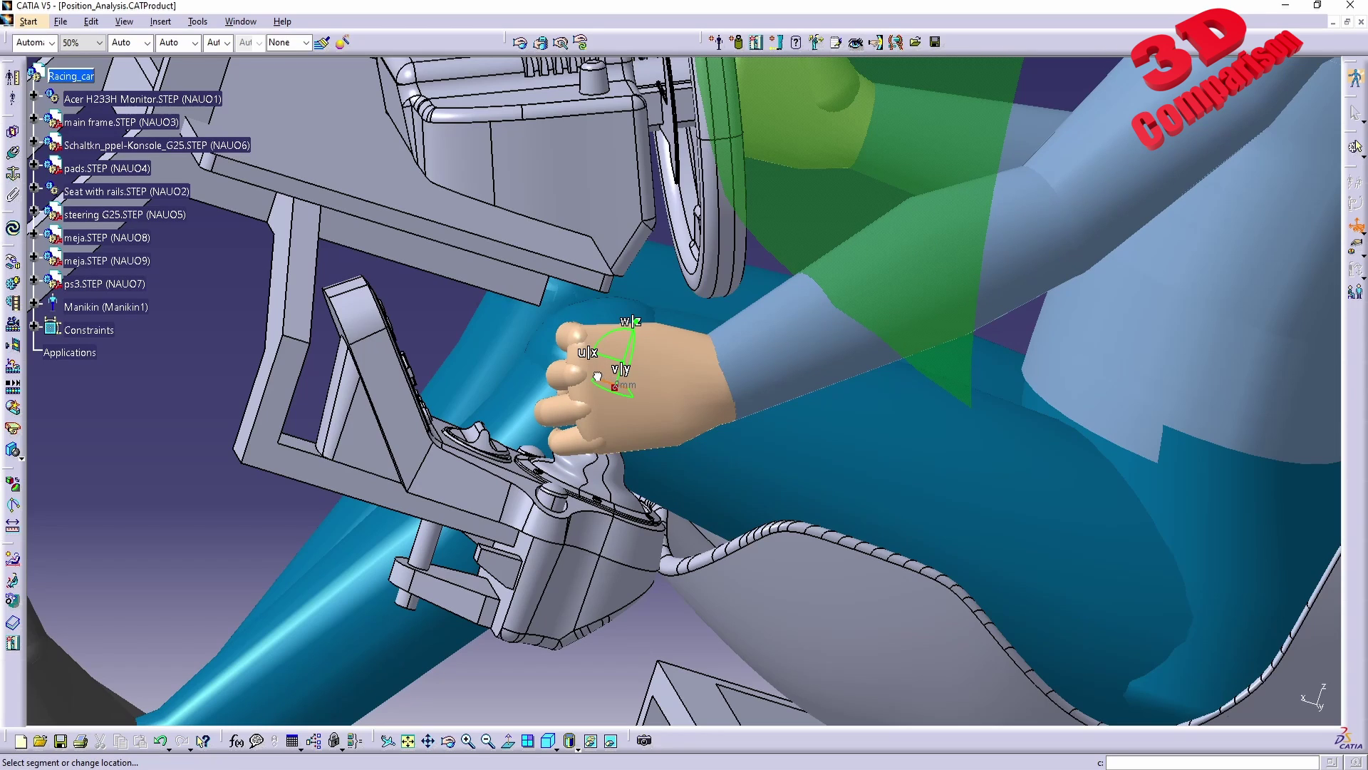
drag(597, 376, 570, 367)
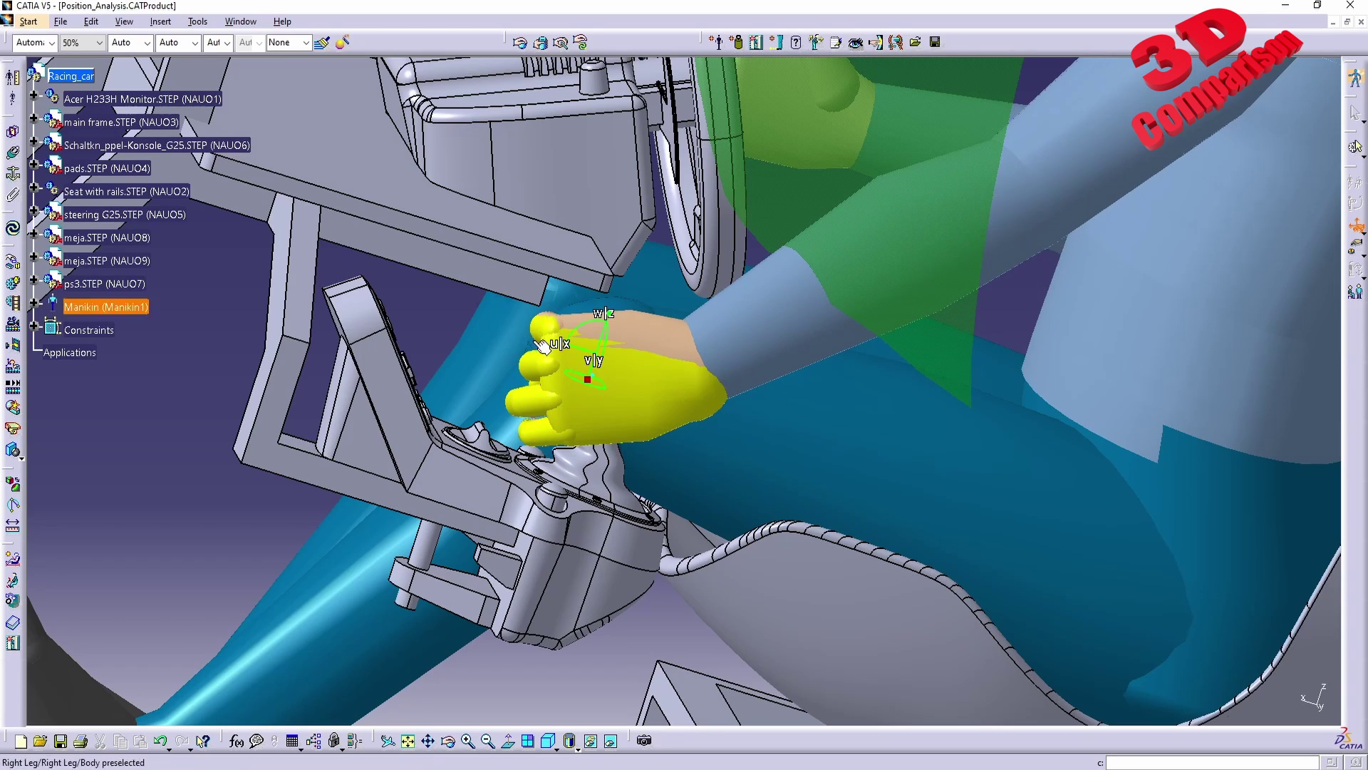
middle_drag(565, 419, 704, 436)
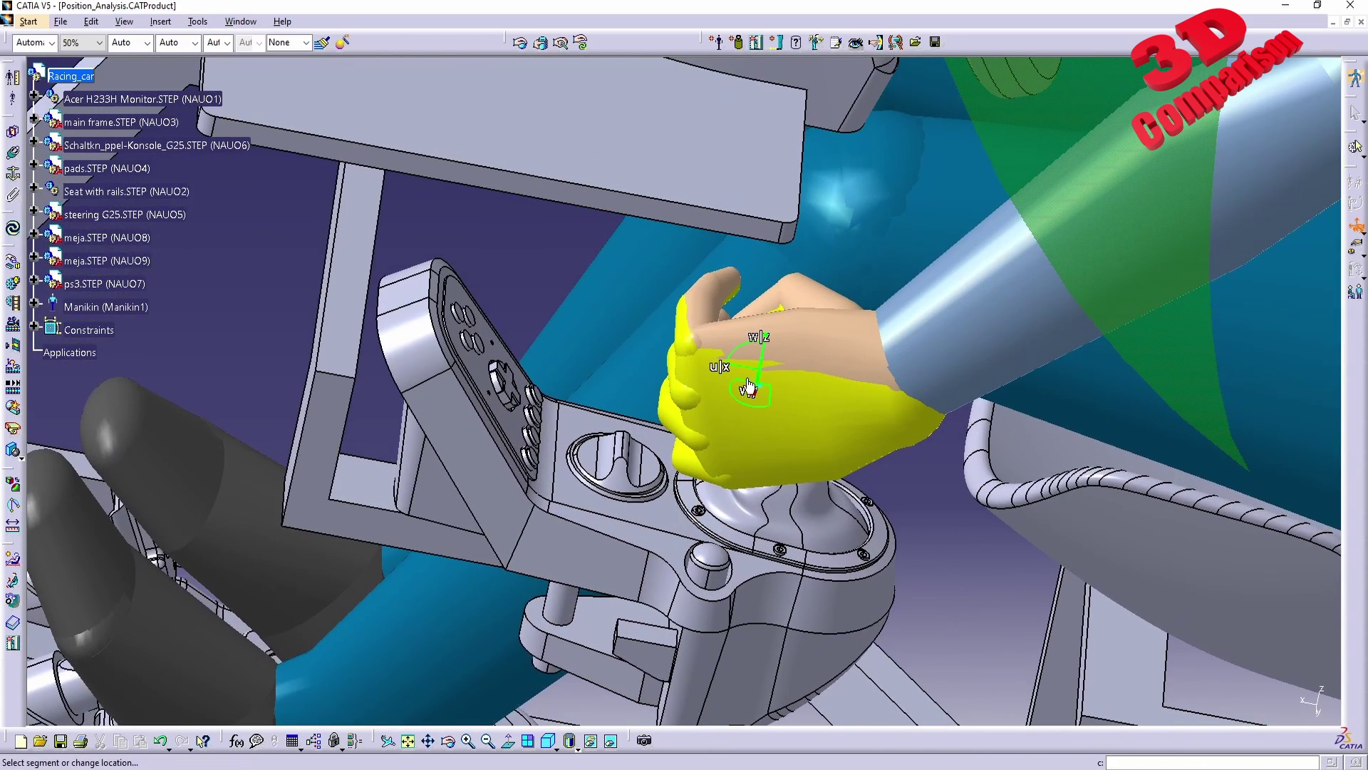
drag(747, 388, 500, 360)
middle_drag(640, 382, 721, 465)
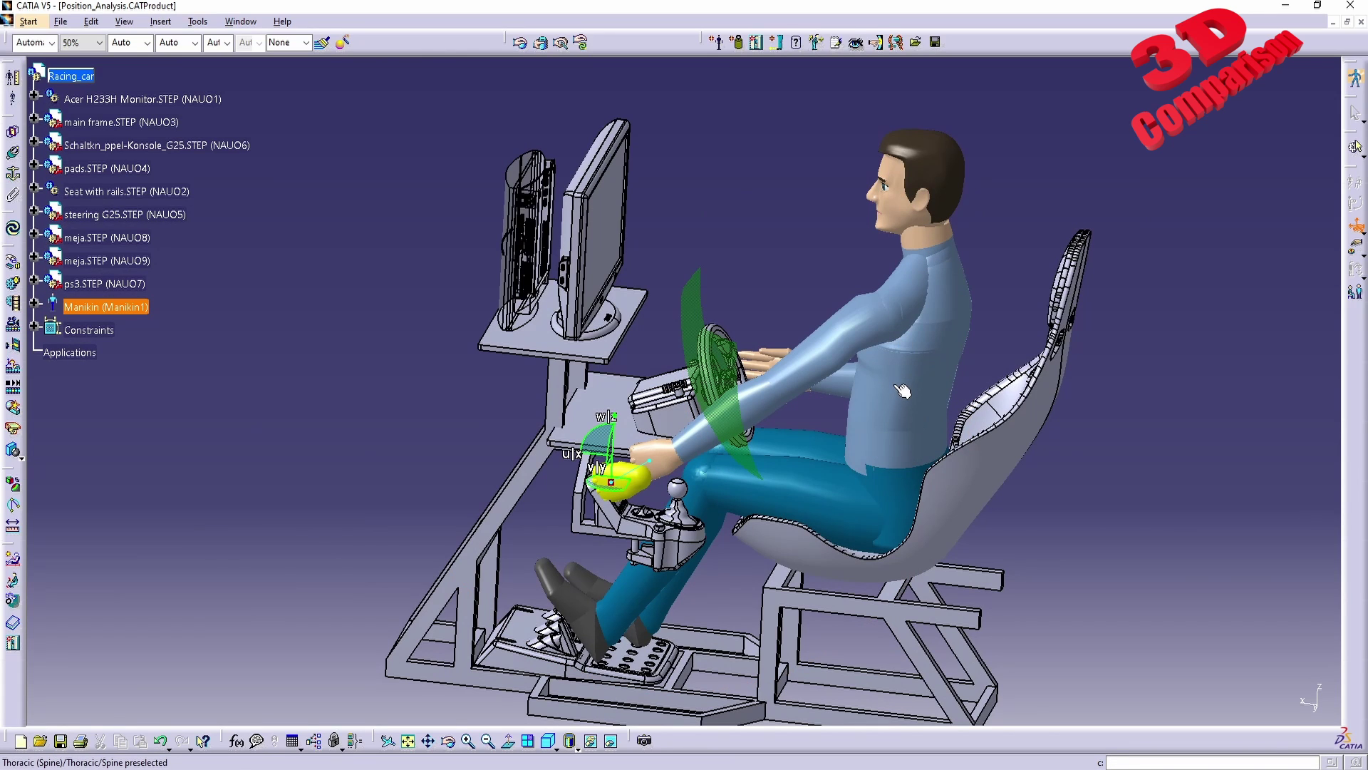
middle_drag(895, 419, 773, 425)
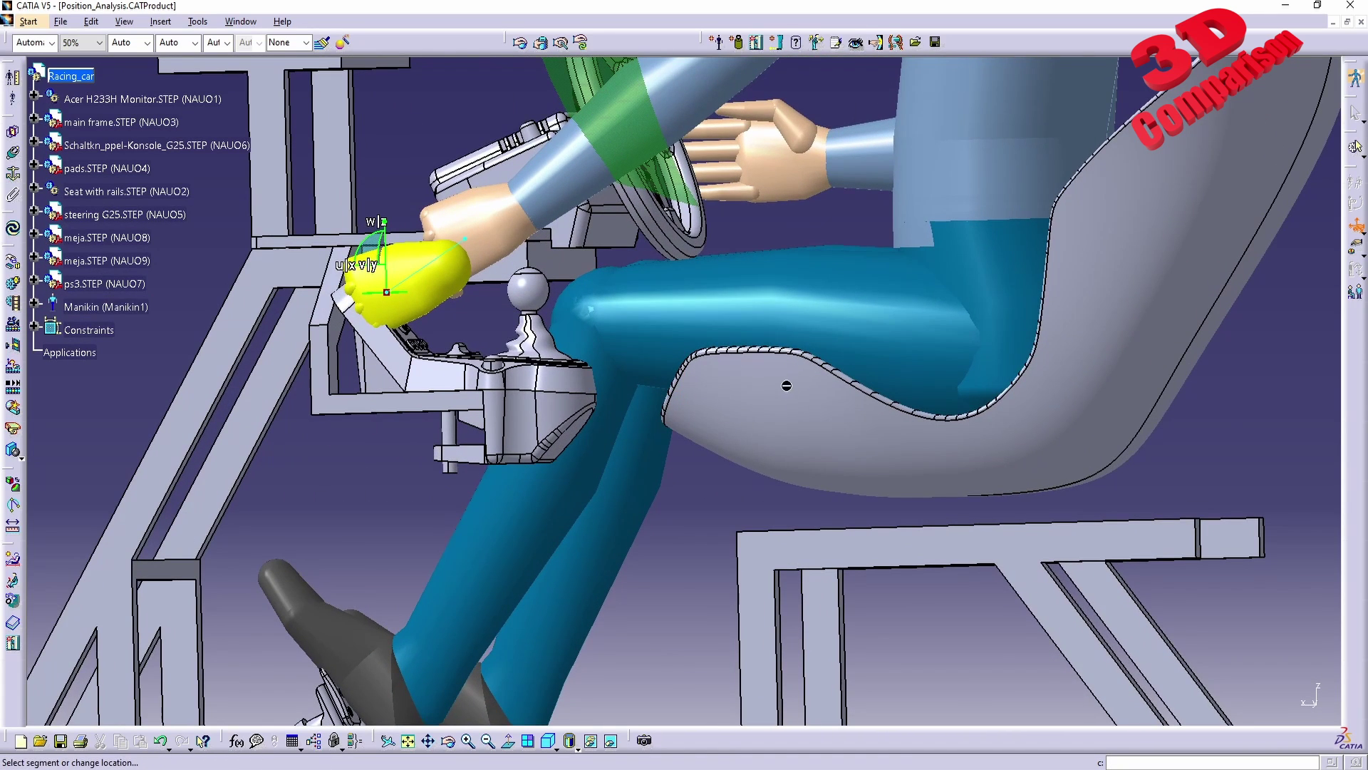
middle_drag(678, 419, 757, 470)
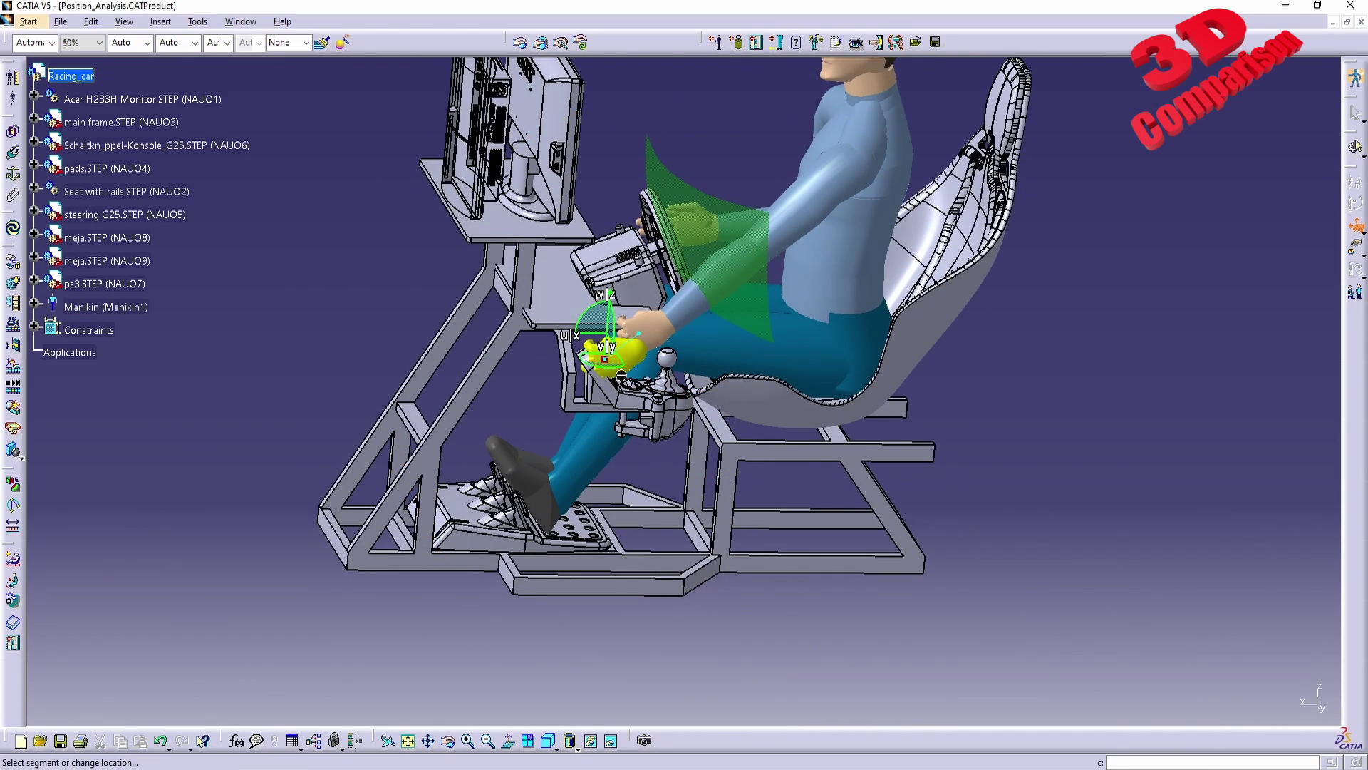
drag(605, 360, 1054, 328)
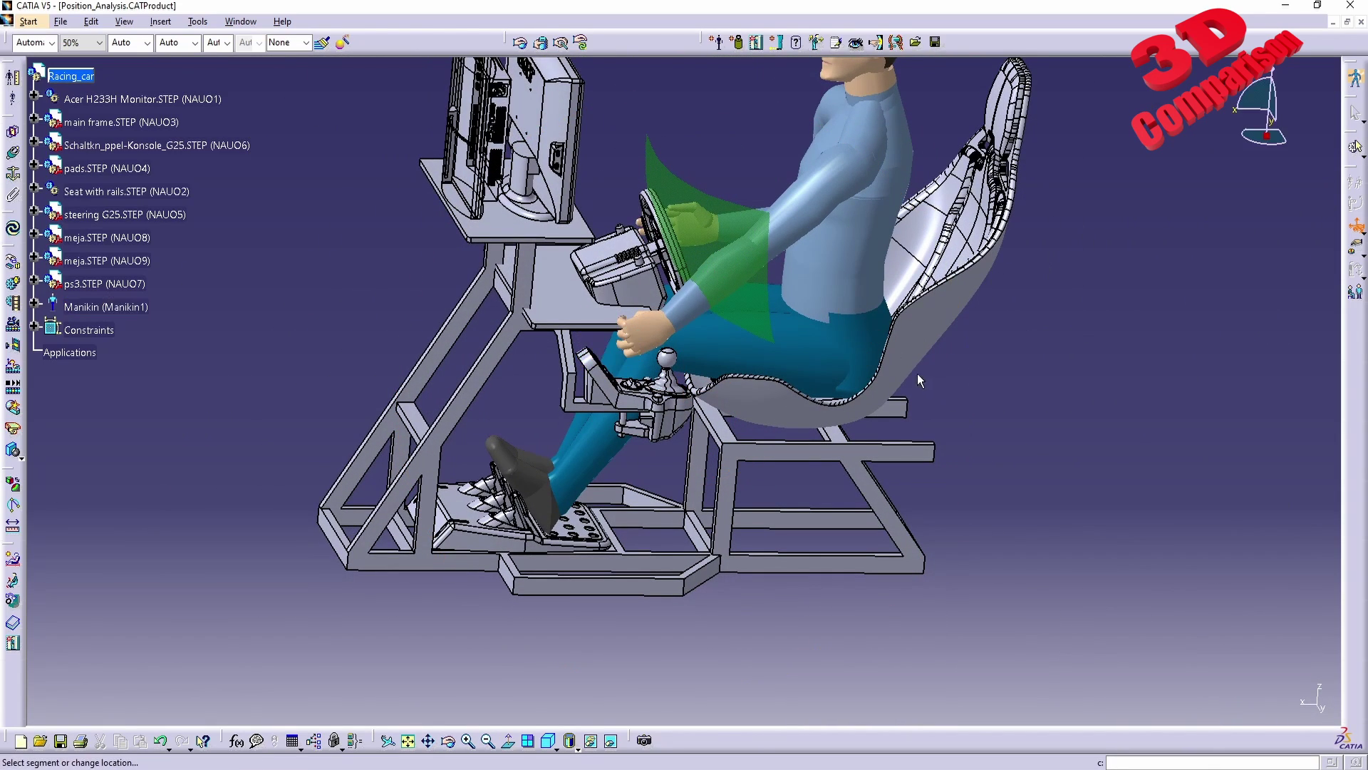
middle_drag(916, 377, 935, 498)
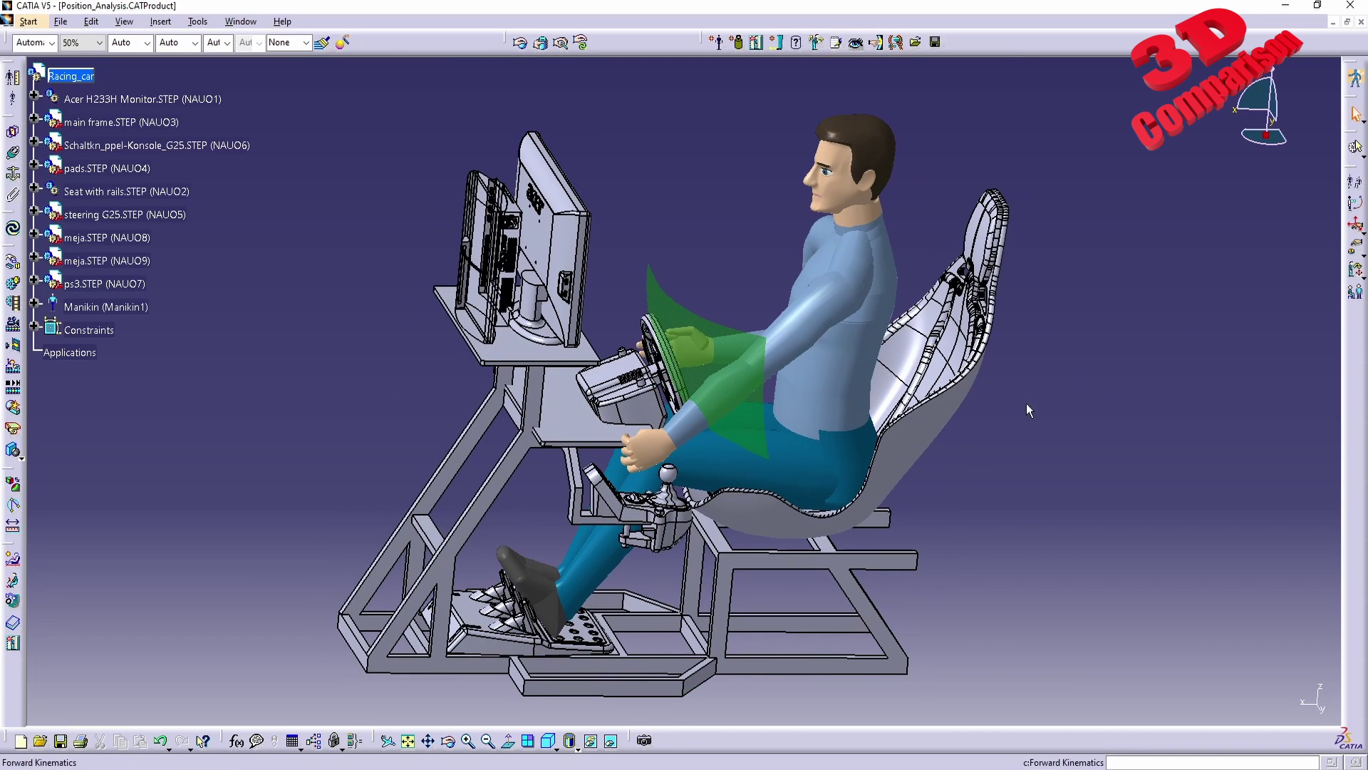
Step: Switch the left hand's reach envelope to only the Physiological maximal range
click(878, 43)
click(659, 449)
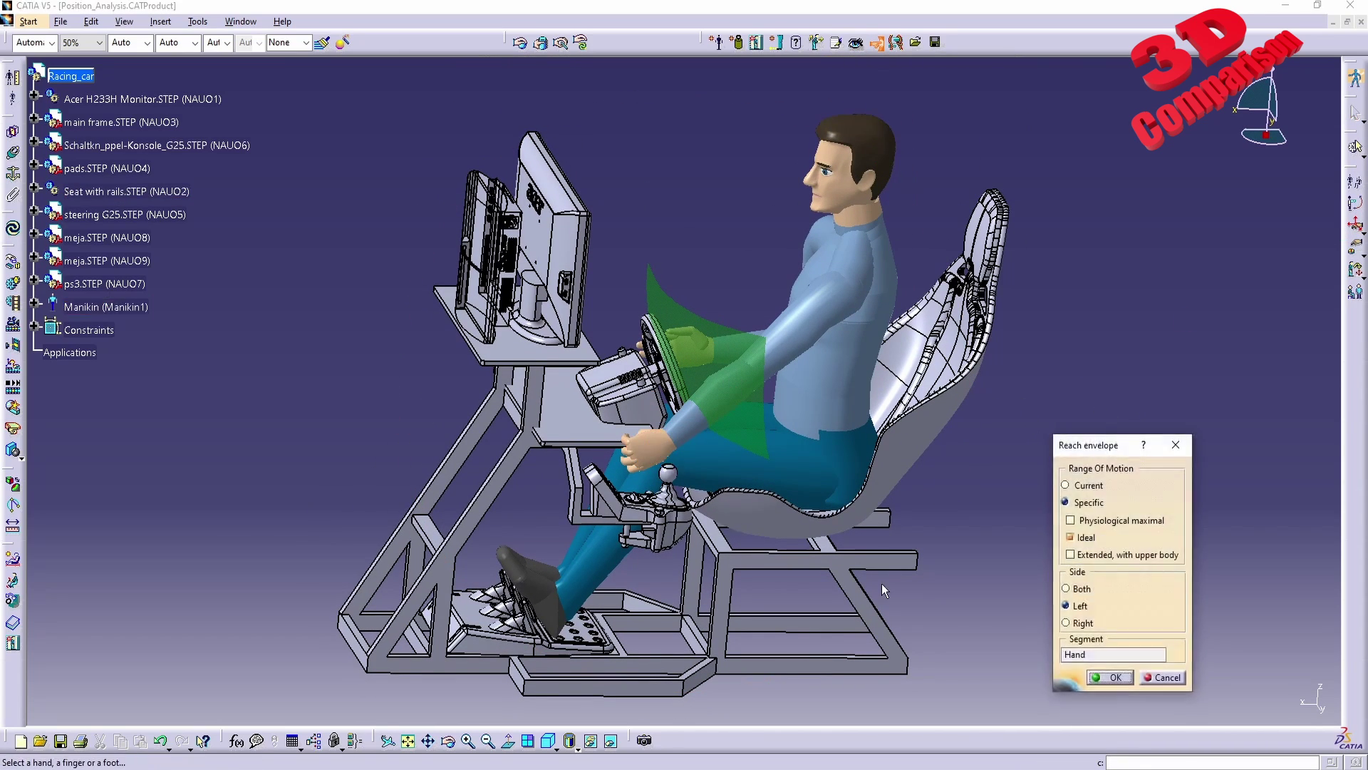
click(1103, 521)
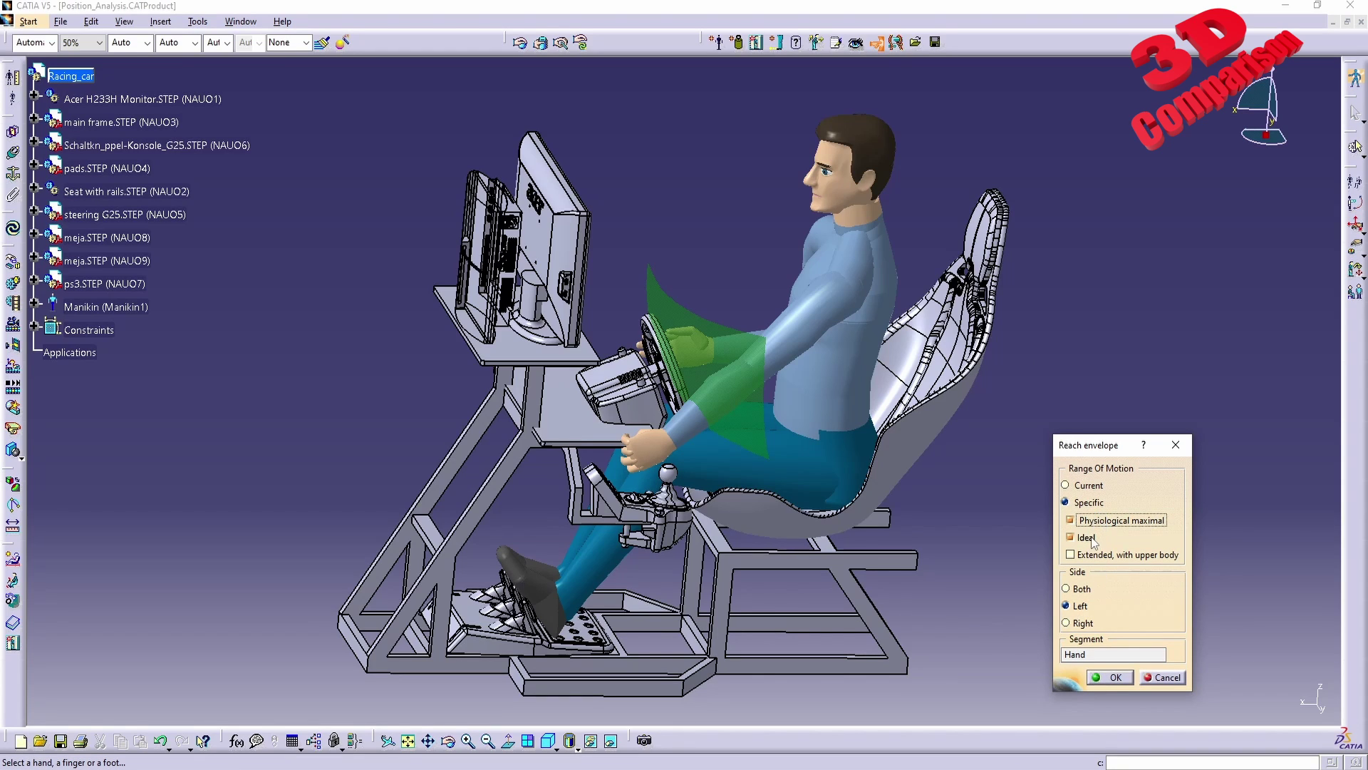
click(1116, 677)
Step: Switch the left hand's reach envelope to only the "Extended, with upper body" range
middle_drag(1027, 463, 785, 476)
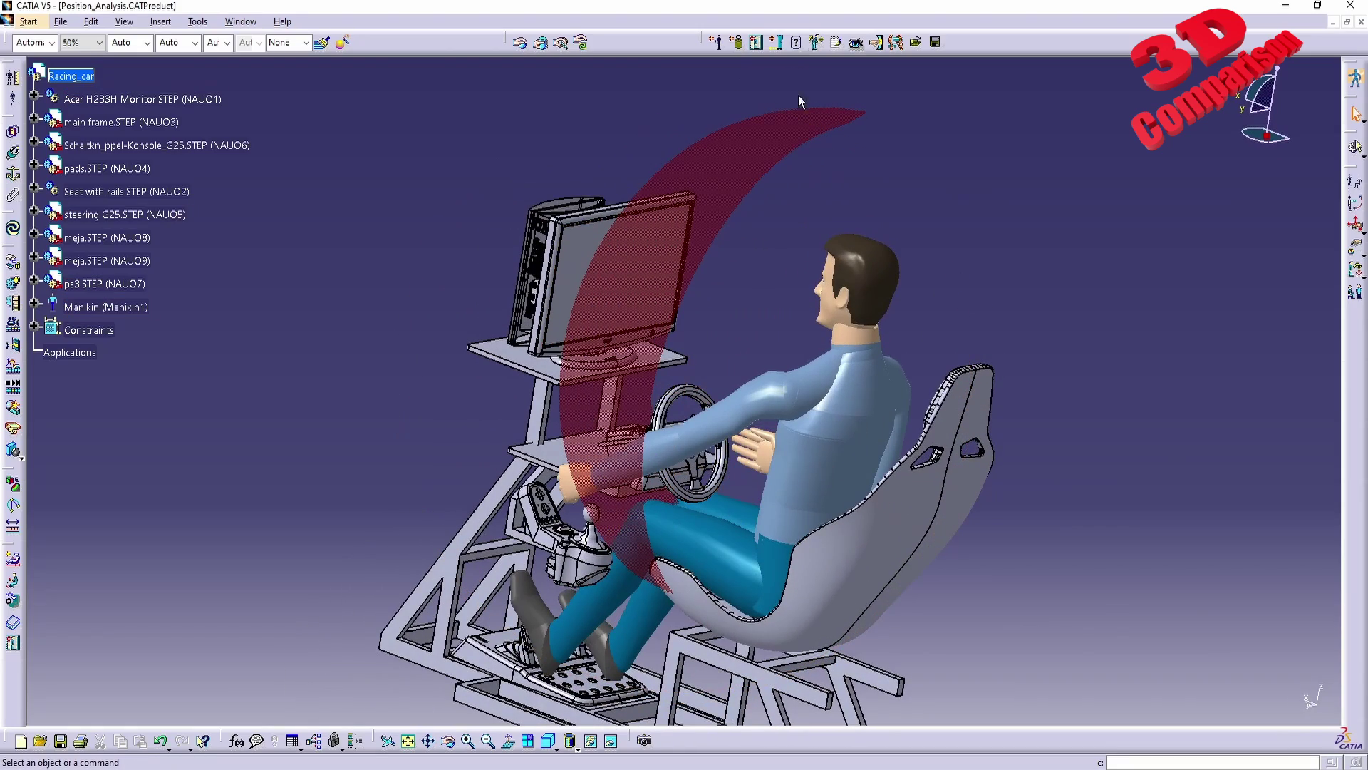
middle_drag(723, 544, 721, 265)
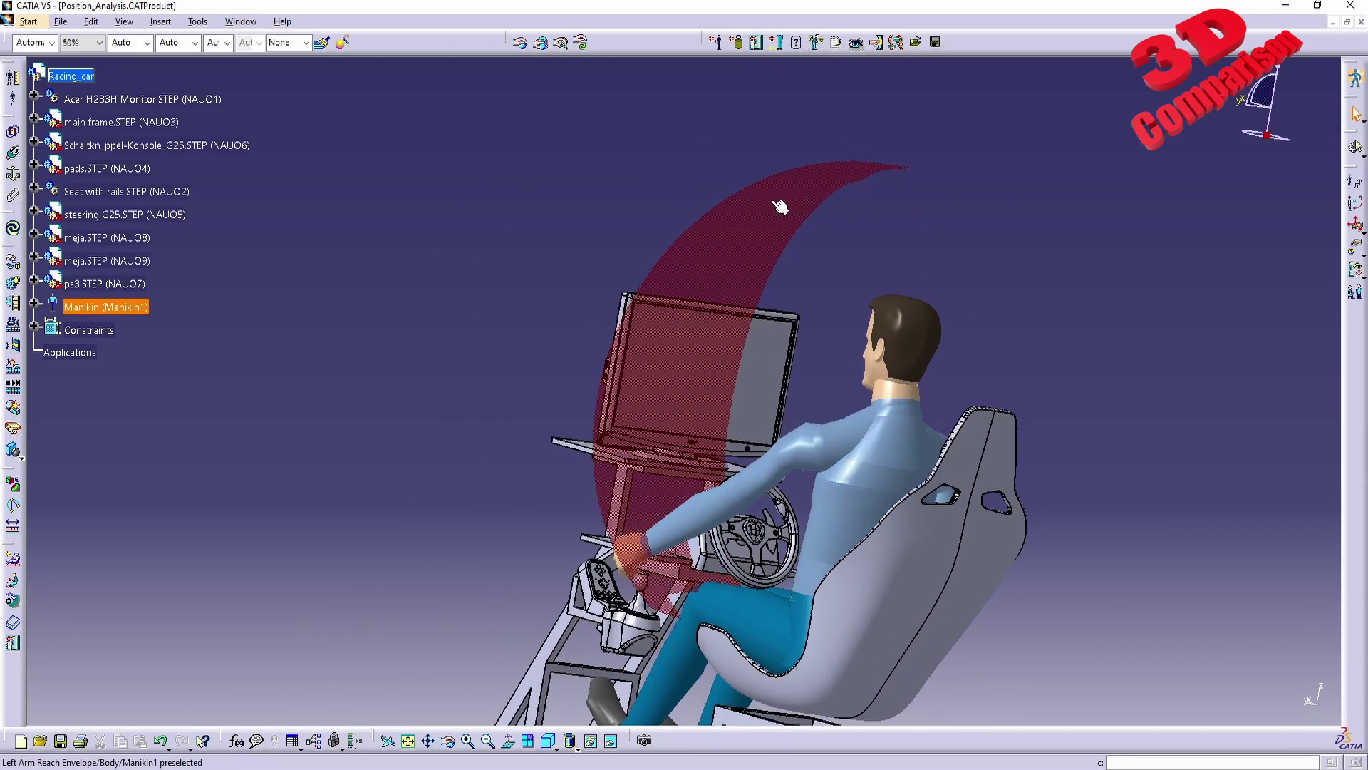
middle_drag(658, 412, 772, 610)
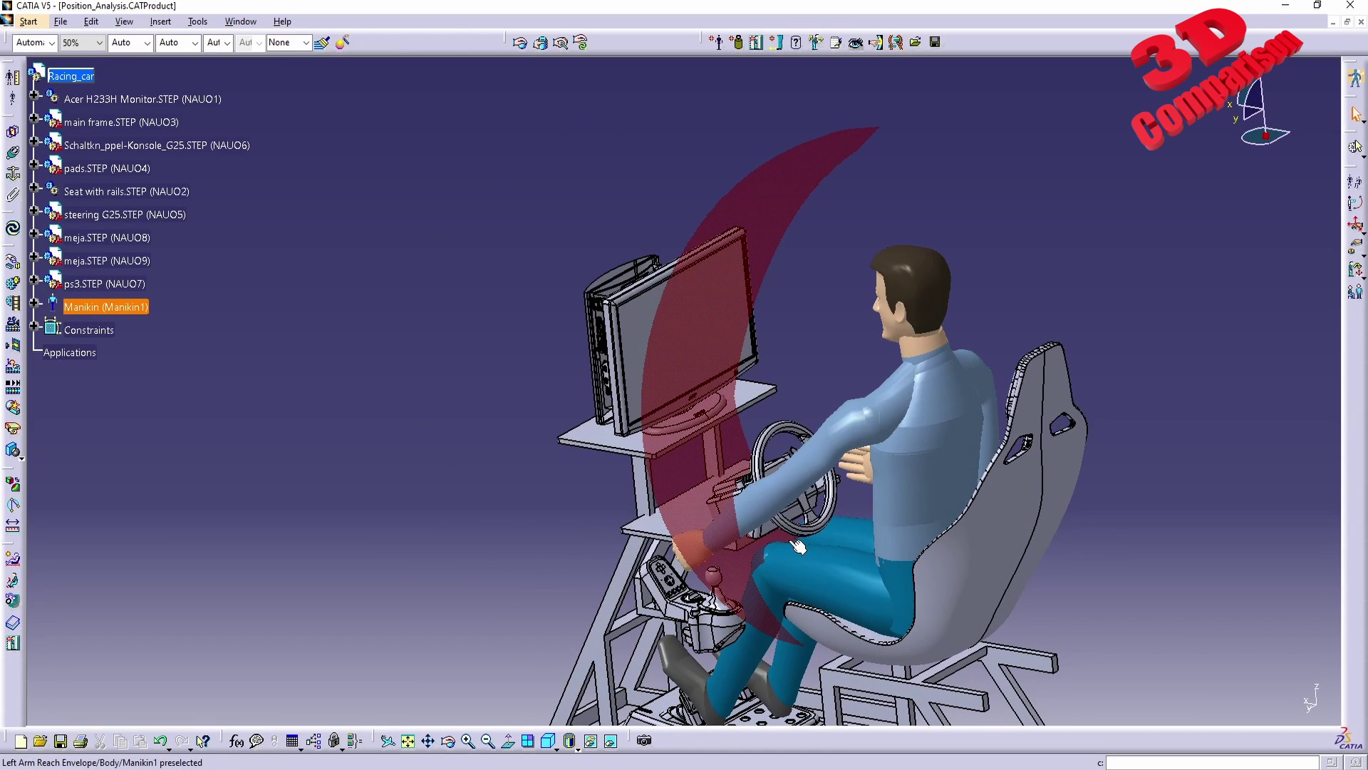
middle_drag(675, 519, 718, 439)
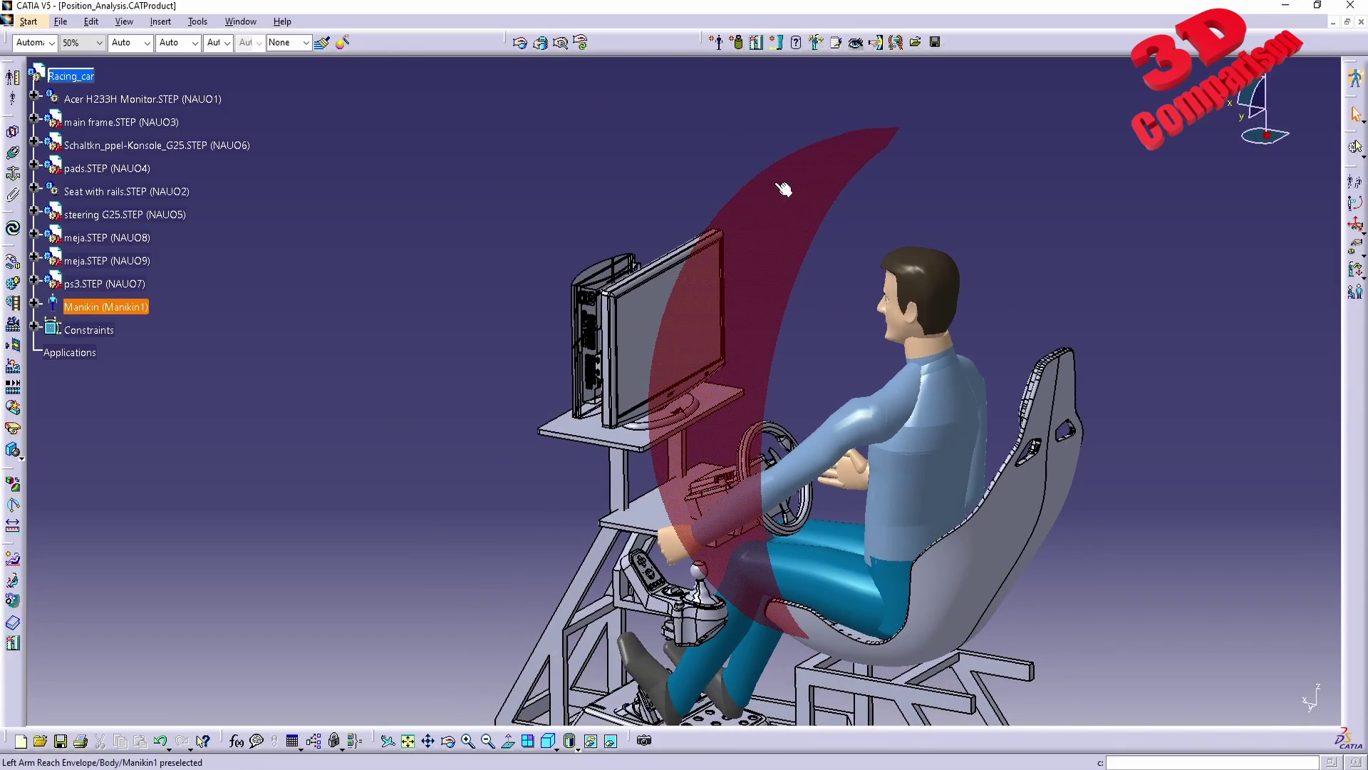
middle_drag(790, 251, 556, 515)
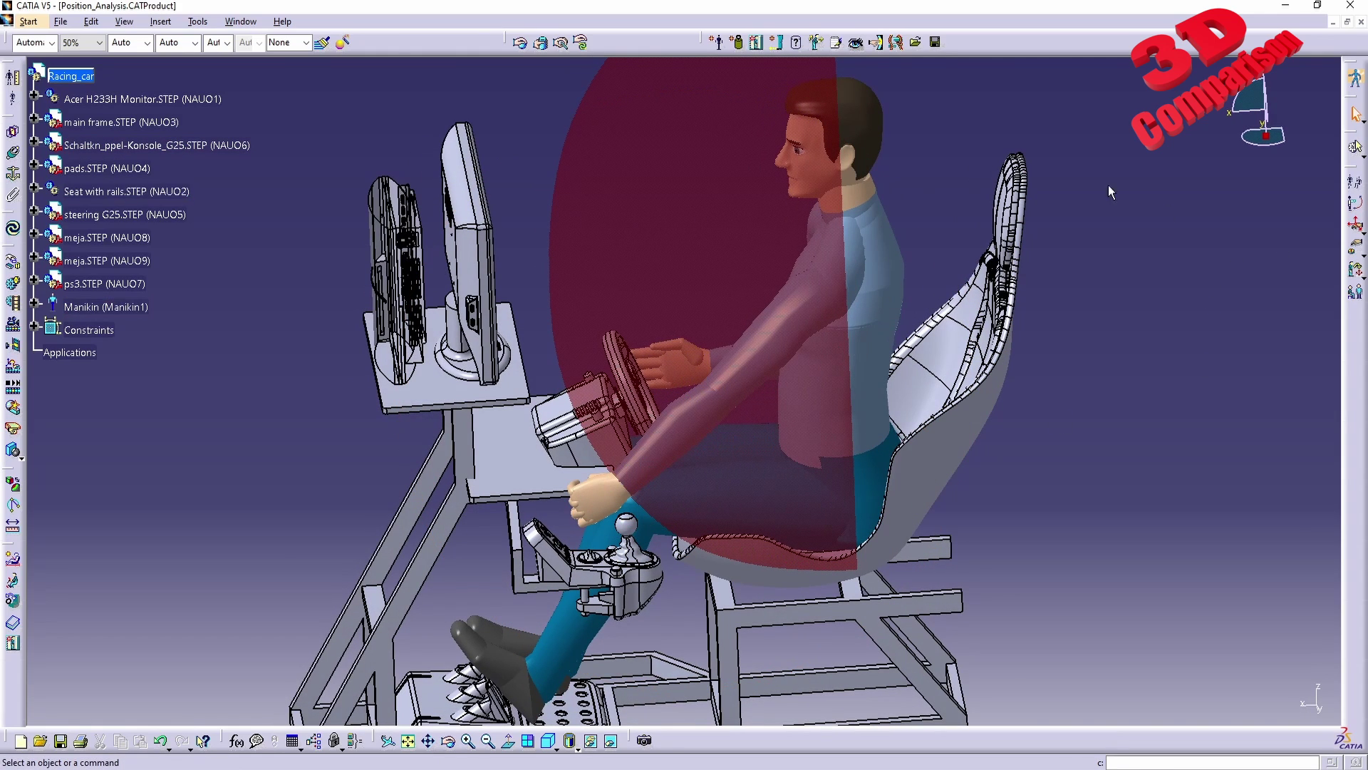
click(877, 47)
click(595, 499)
click(1099, 556)
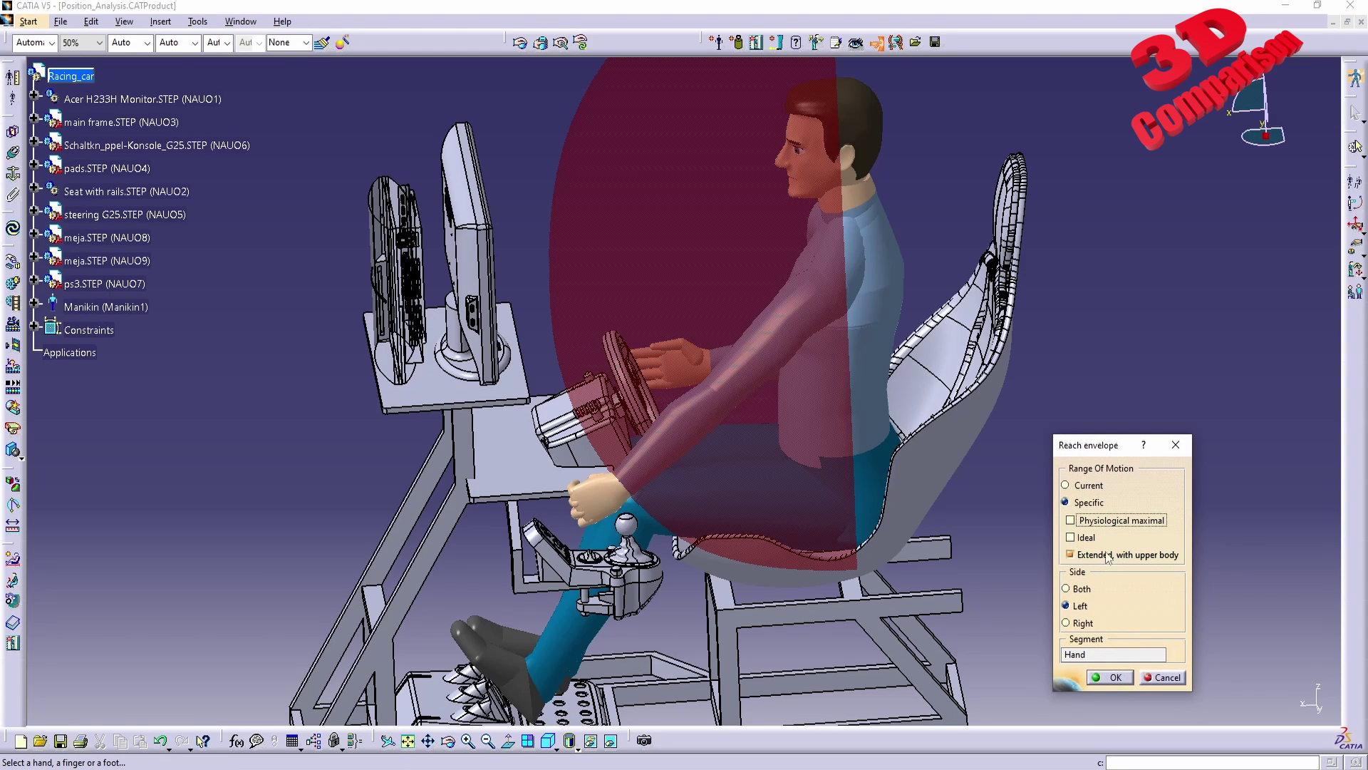
click(1114, 678)
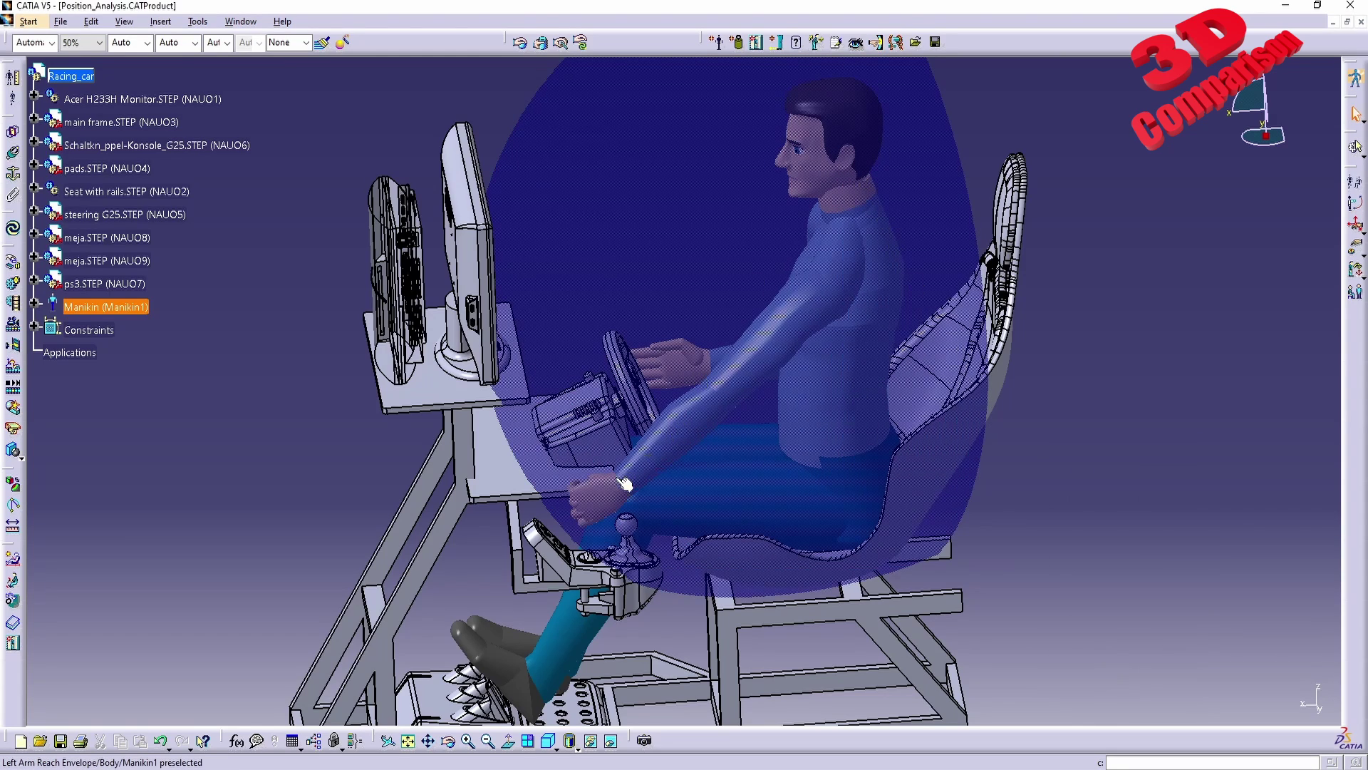
middle_drag(657, 553, 621, 465)
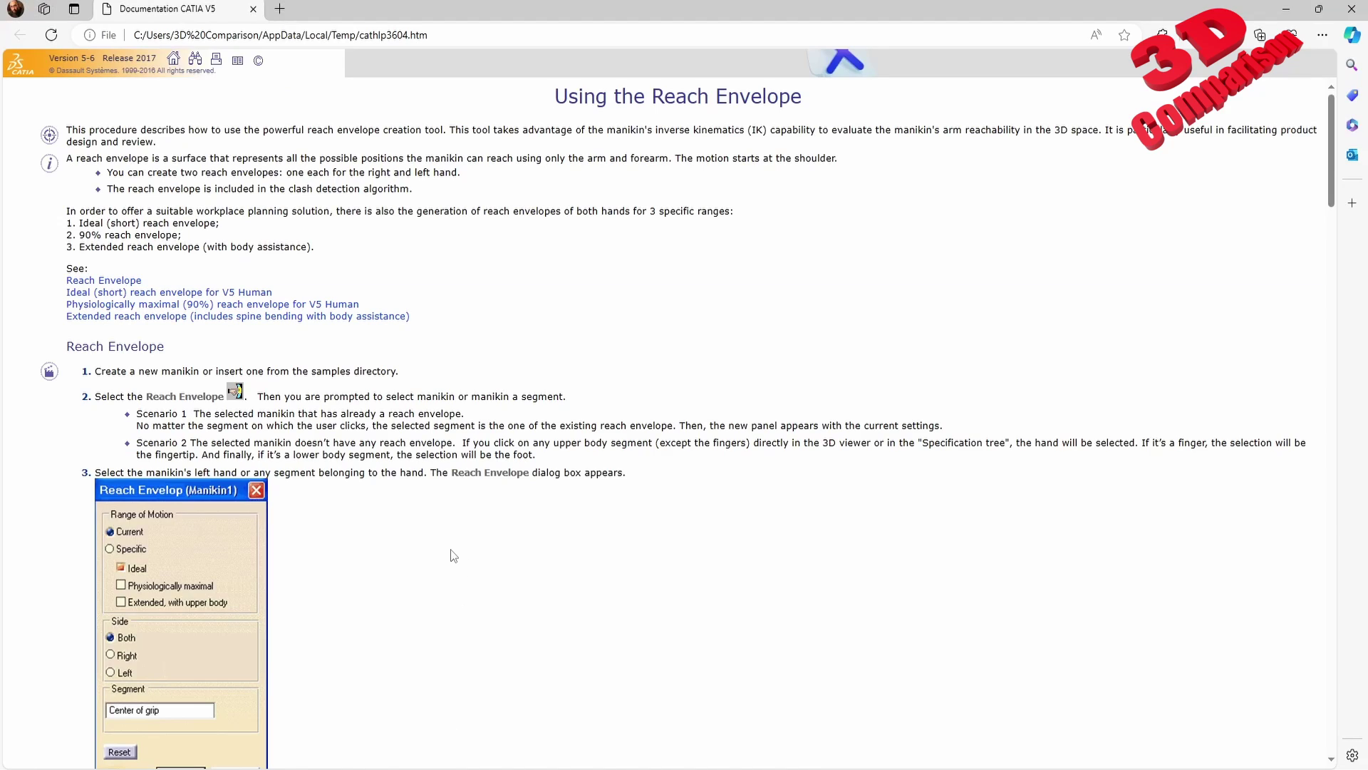
Step: Read the documentation on creating reach envelopes and how the ideal and physiologically maximal (90%) envelopes are defined
scroll(453, 556, down, 8)
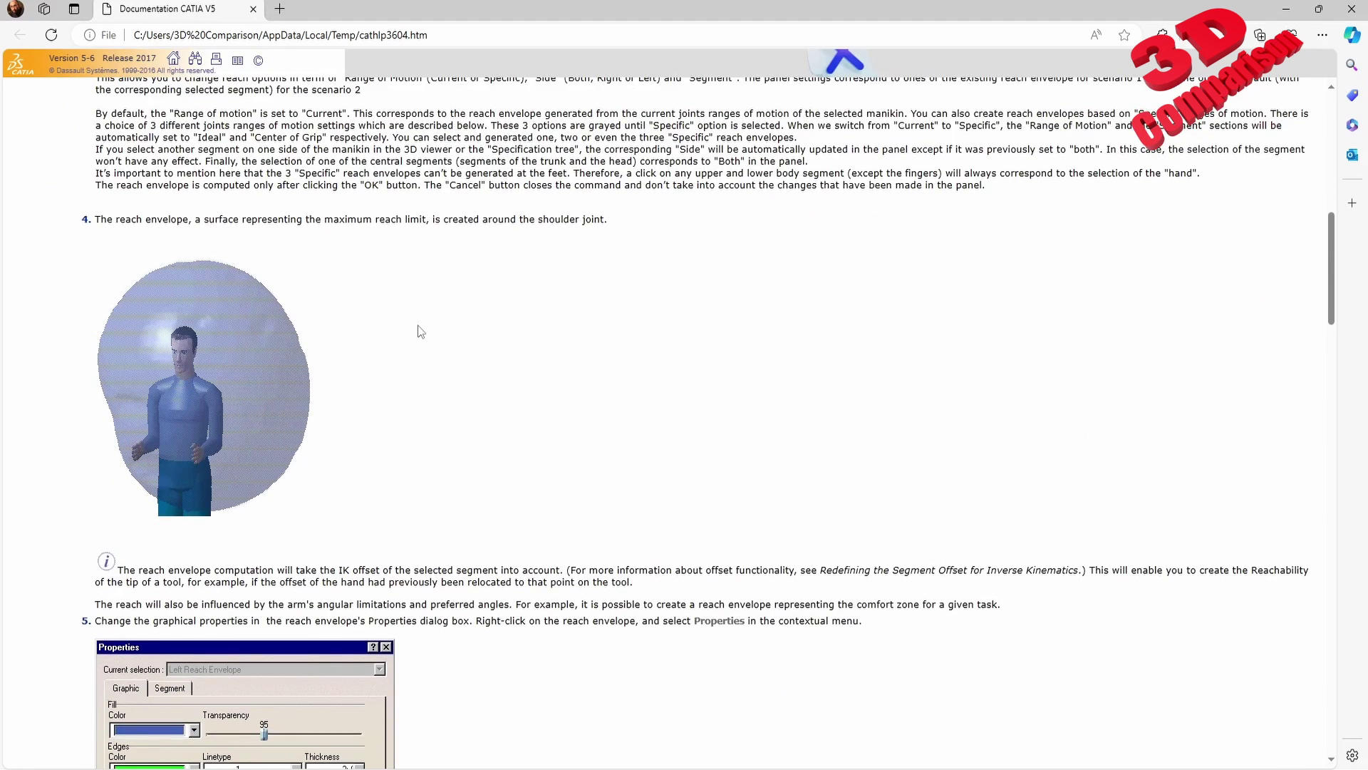
scroll(421, 333, down, 10)
scroll(436, 442, down, 10)
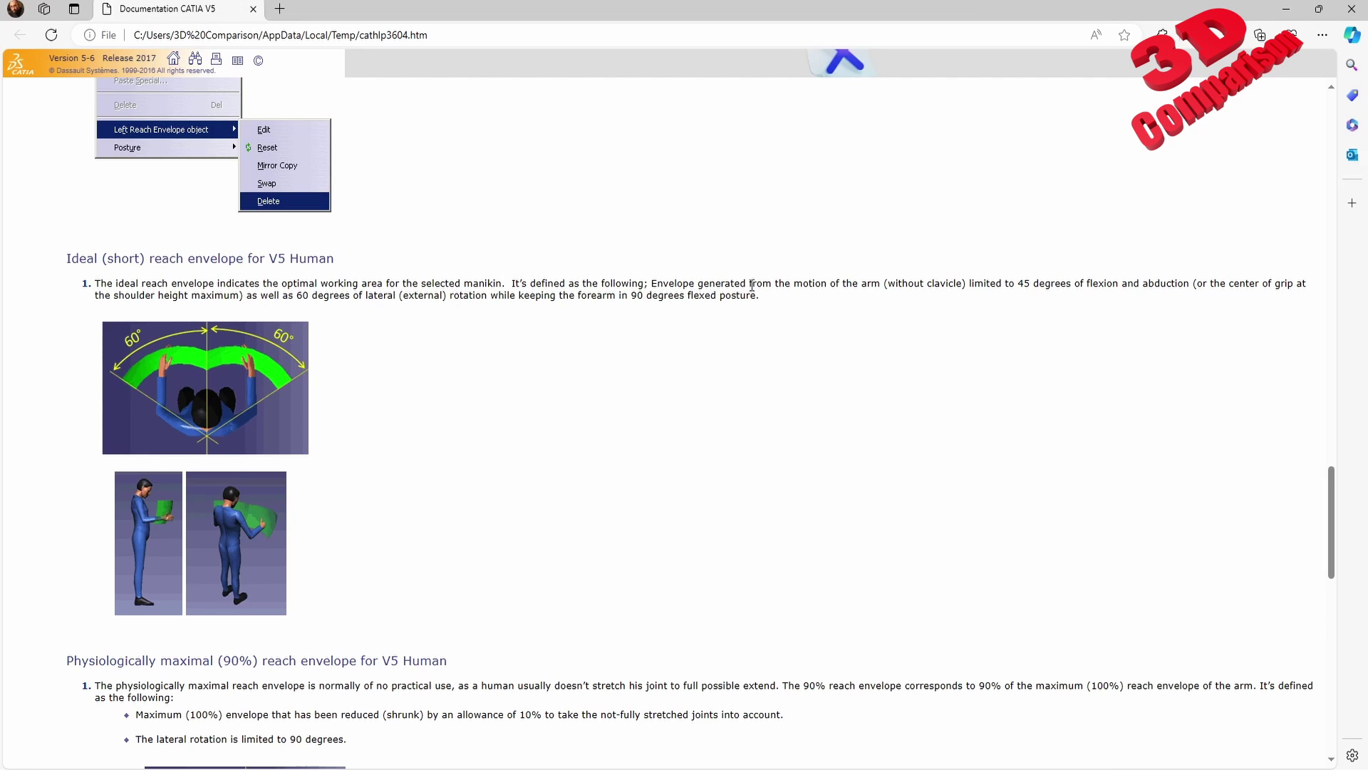
scroll(300, 478, down, 3)
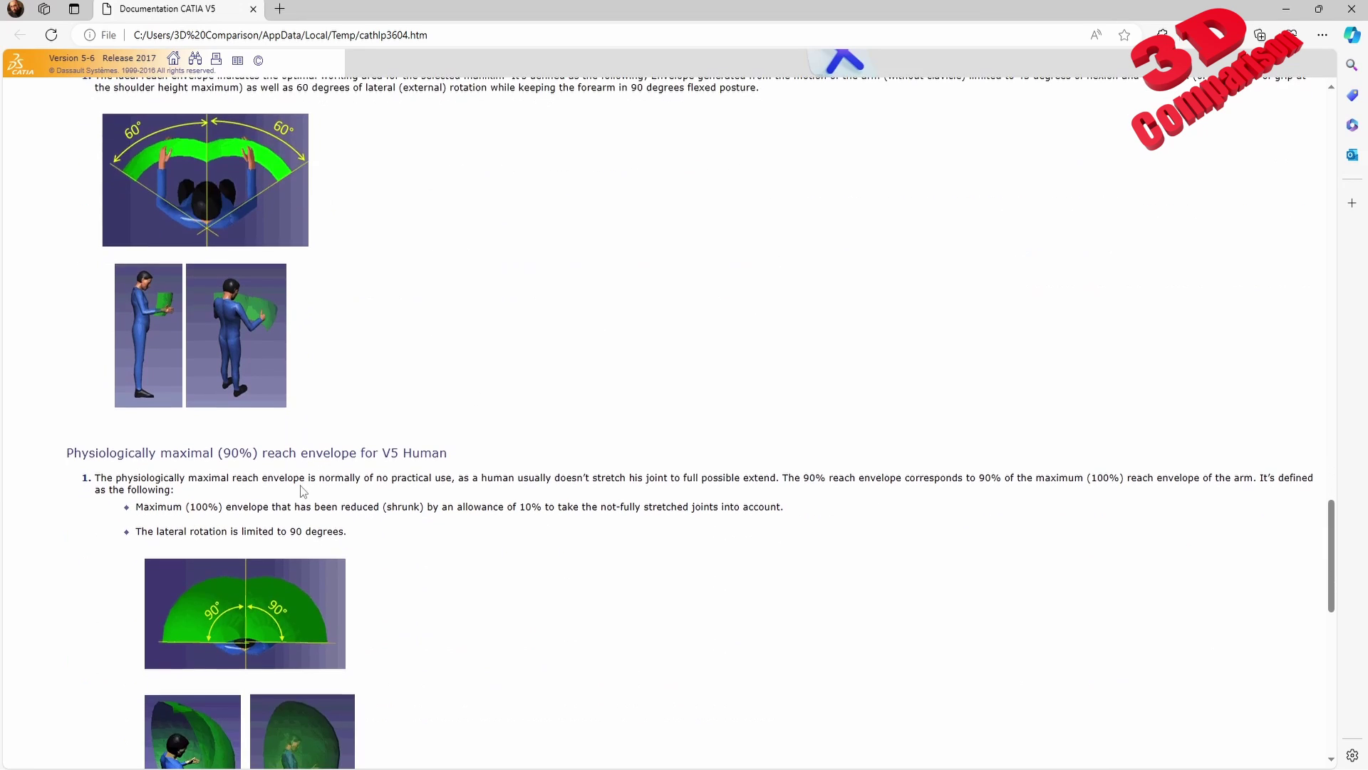
double_click(79, 449)
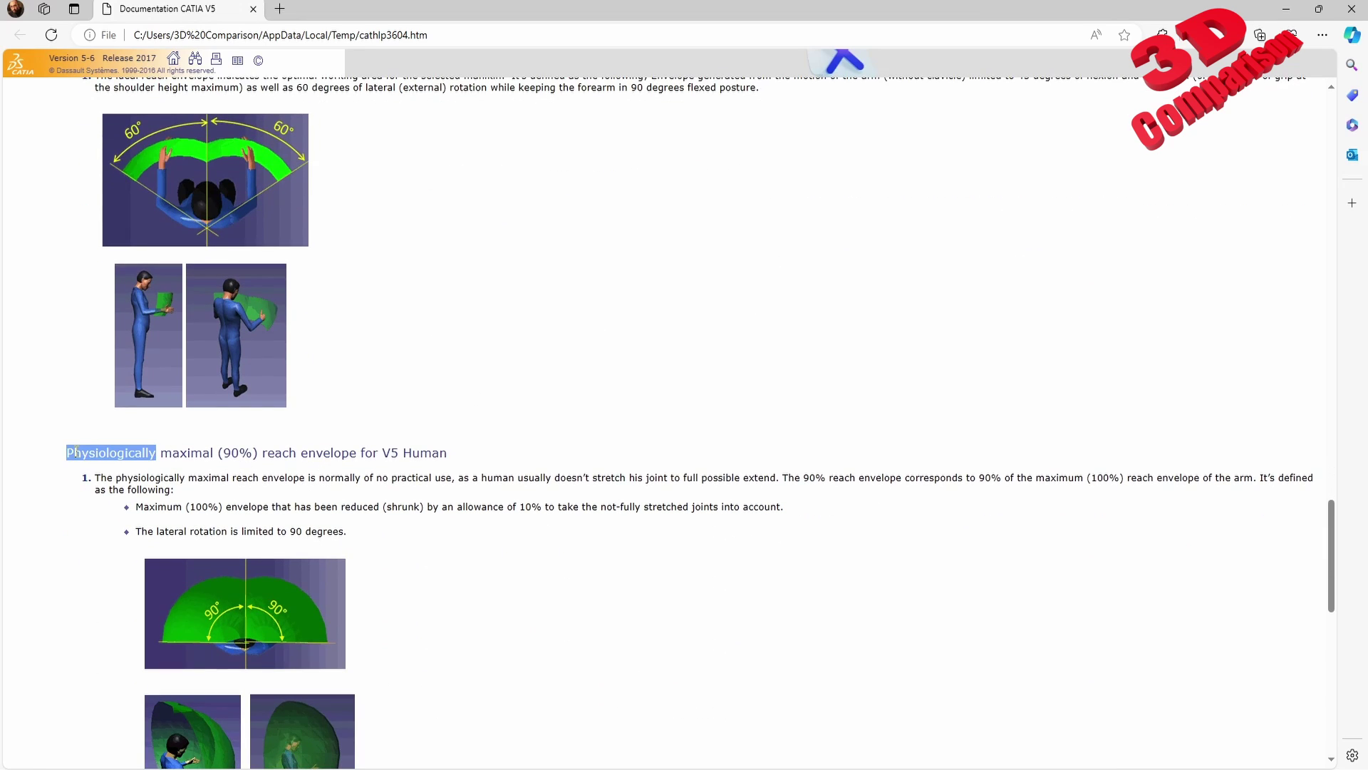
double_click(136, 467)
click(170, 453)
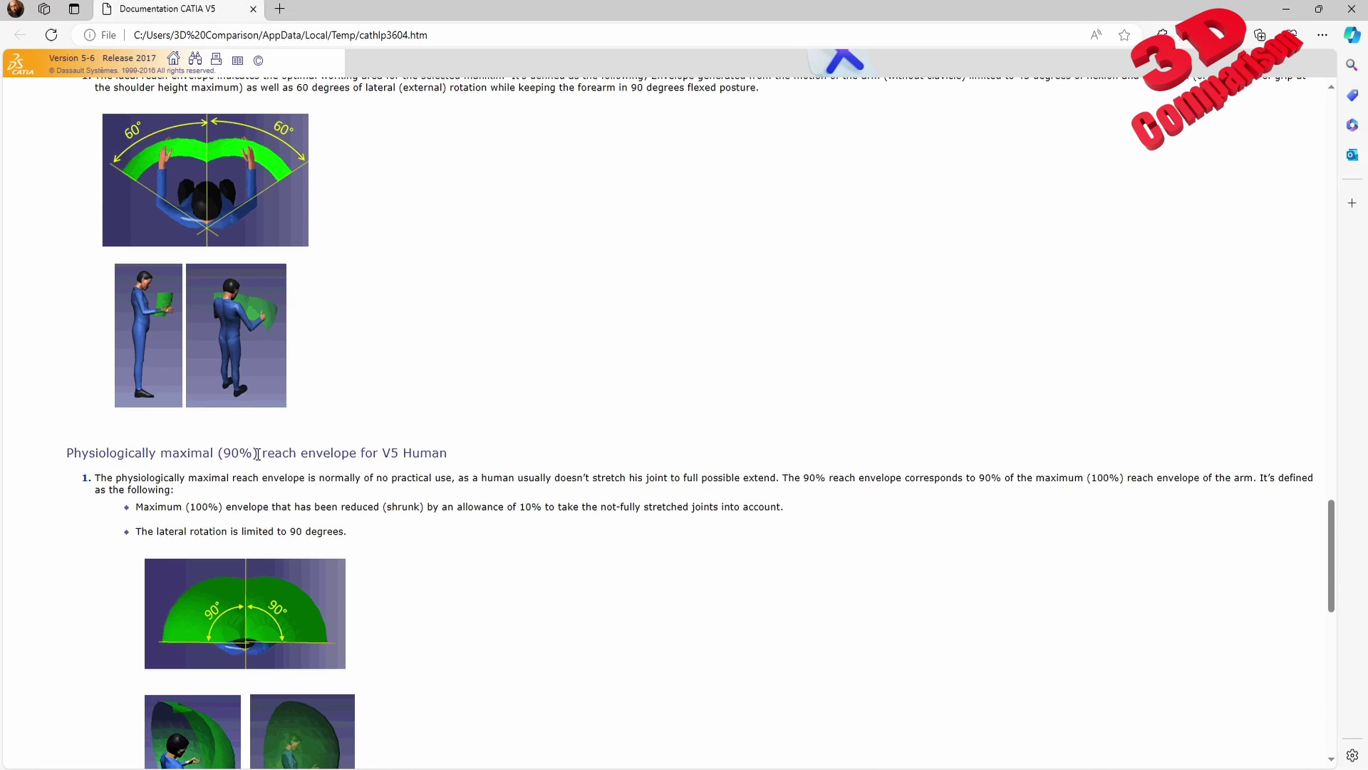
drag(257, 454, 91, 453)
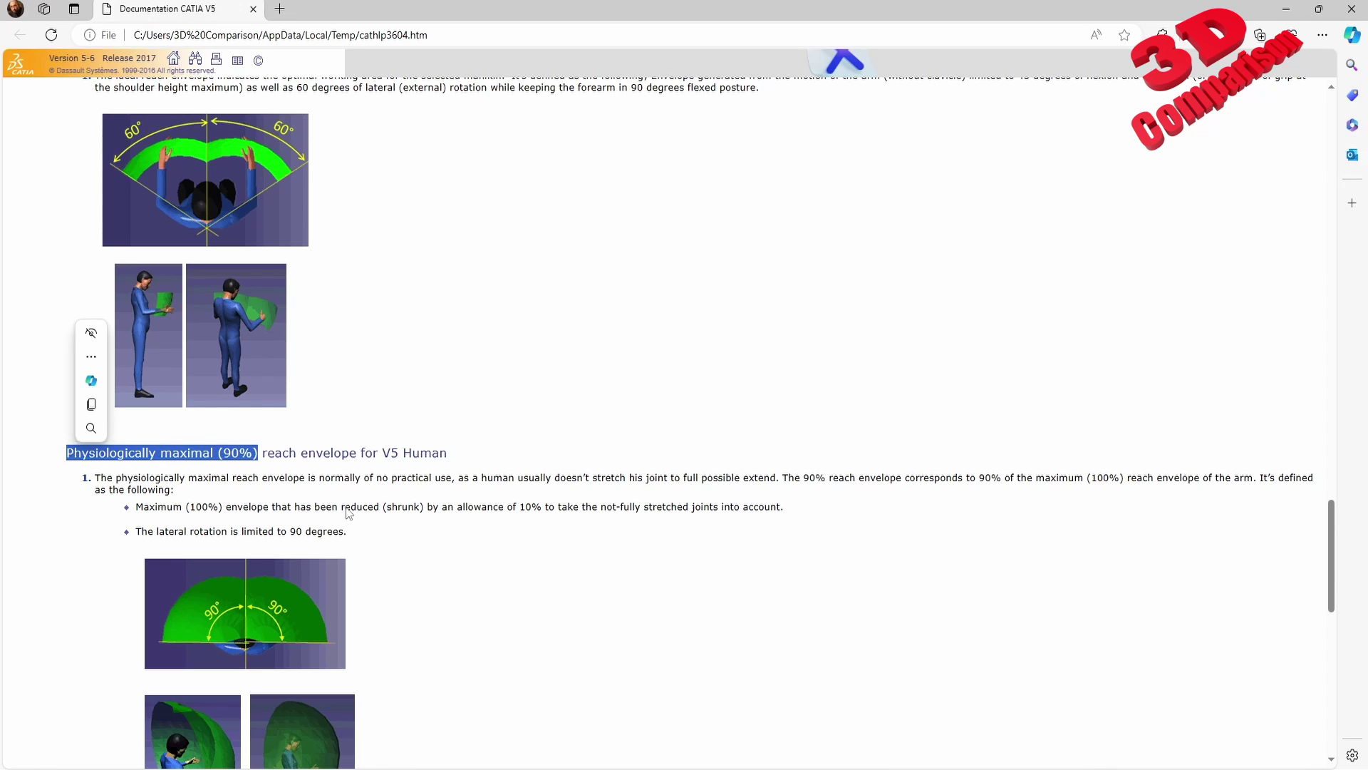
scroll(405, 578, down, 4)
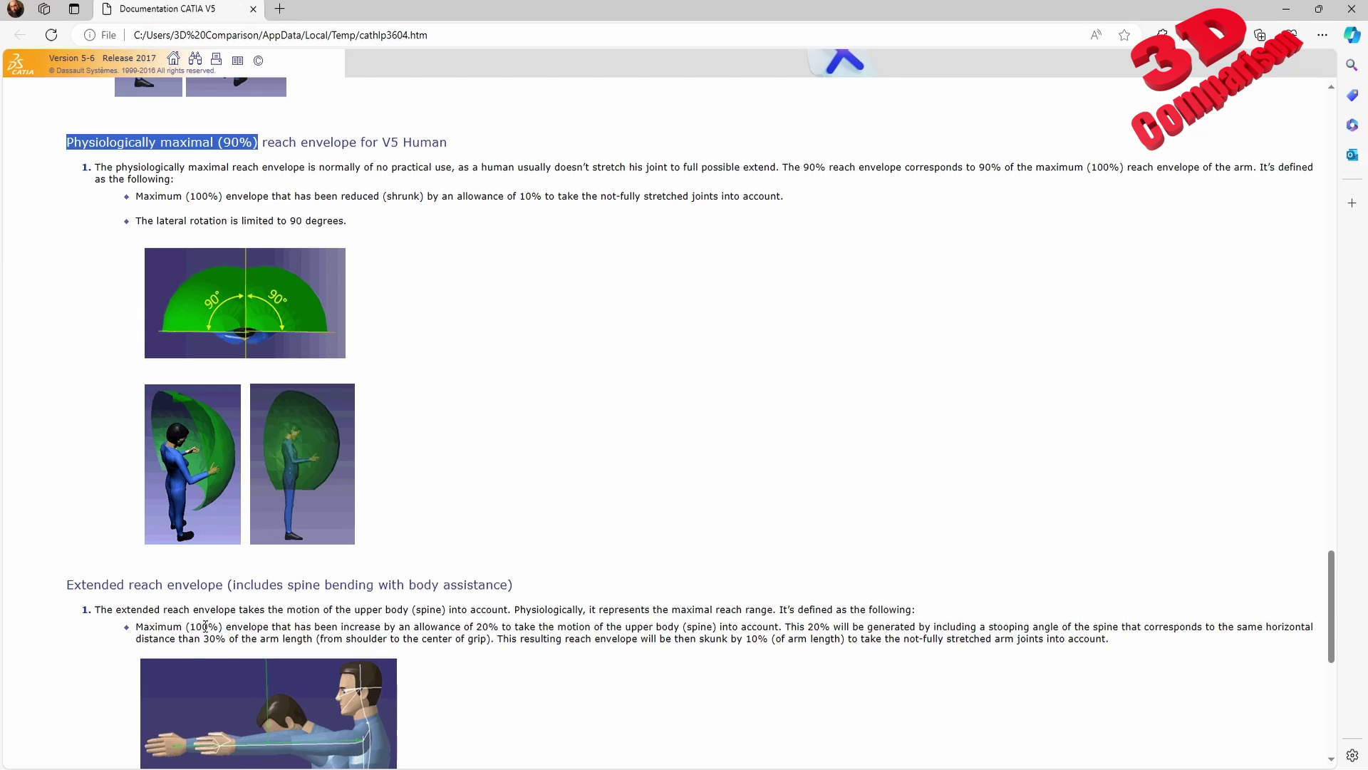
Step: Read how the extended reach envelope with spine bending is defined, including its illustrations, and return to CATIA
drag(142, 627, 306, 625)
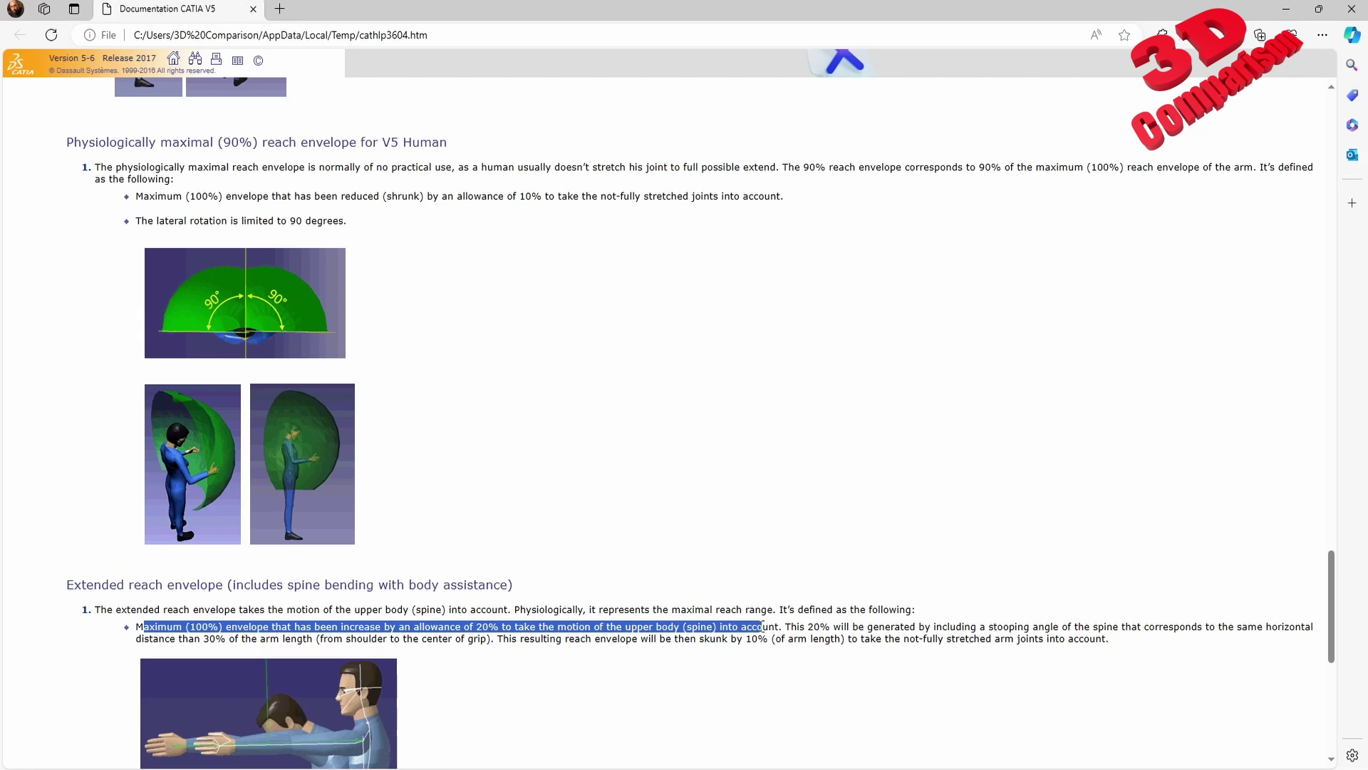
click(927, 657)
scroll(828, 693, down, 8)
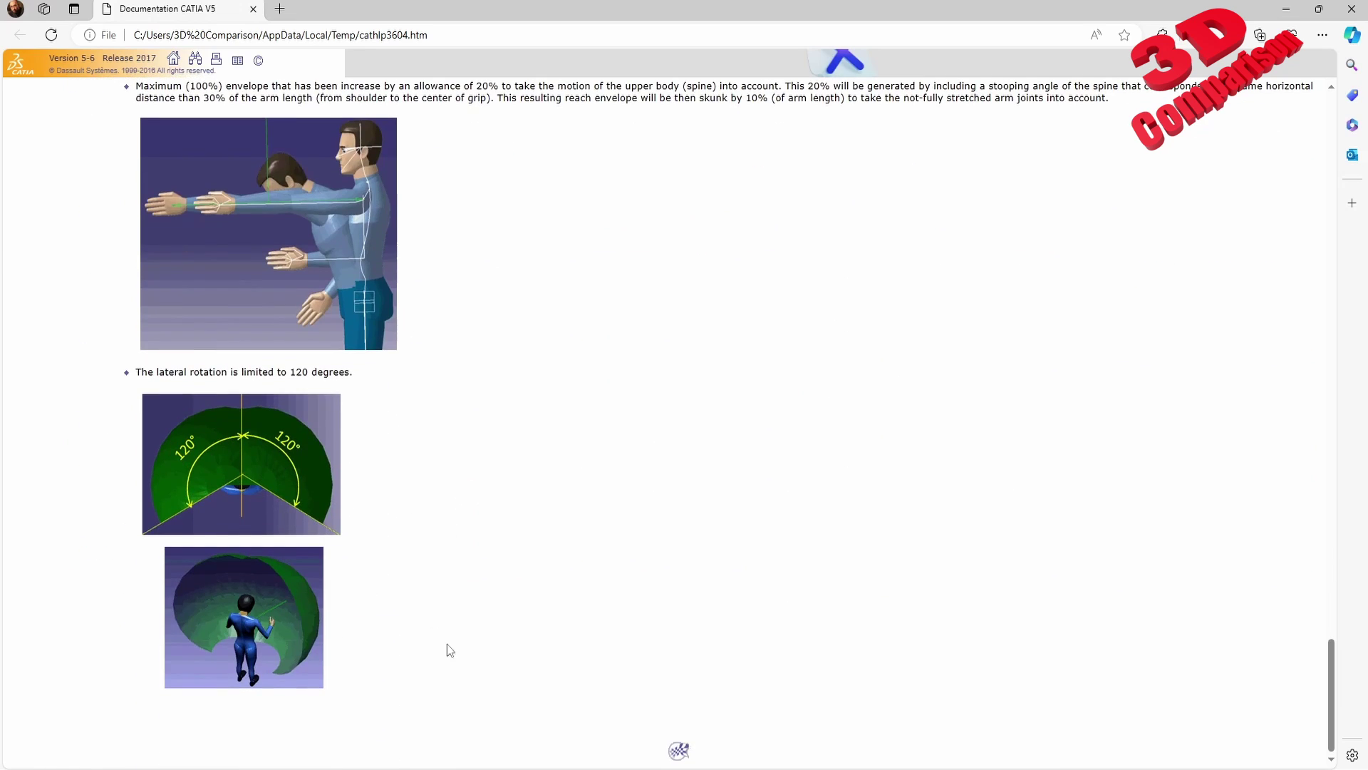
mouse_move(679, 749)
click(403, 727)
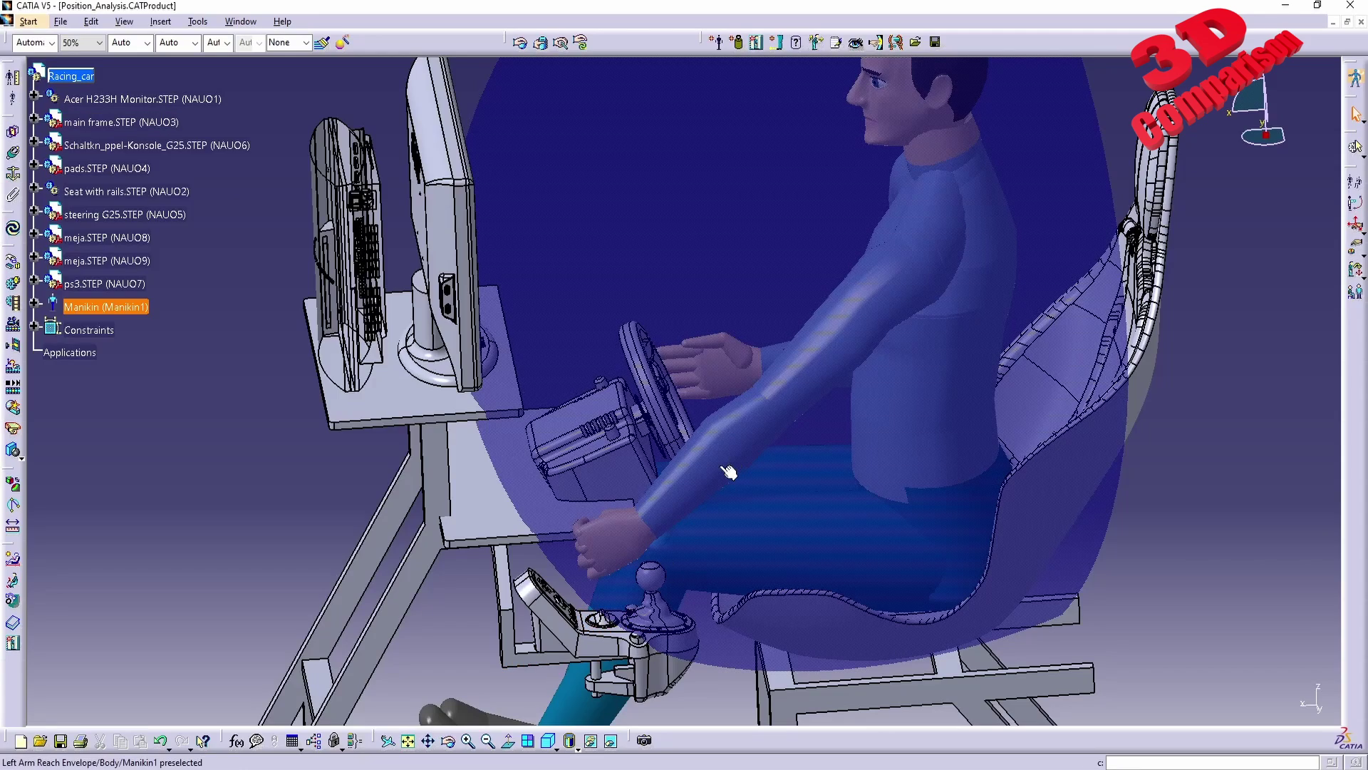
middle_drag(614, 552, 793, 227)
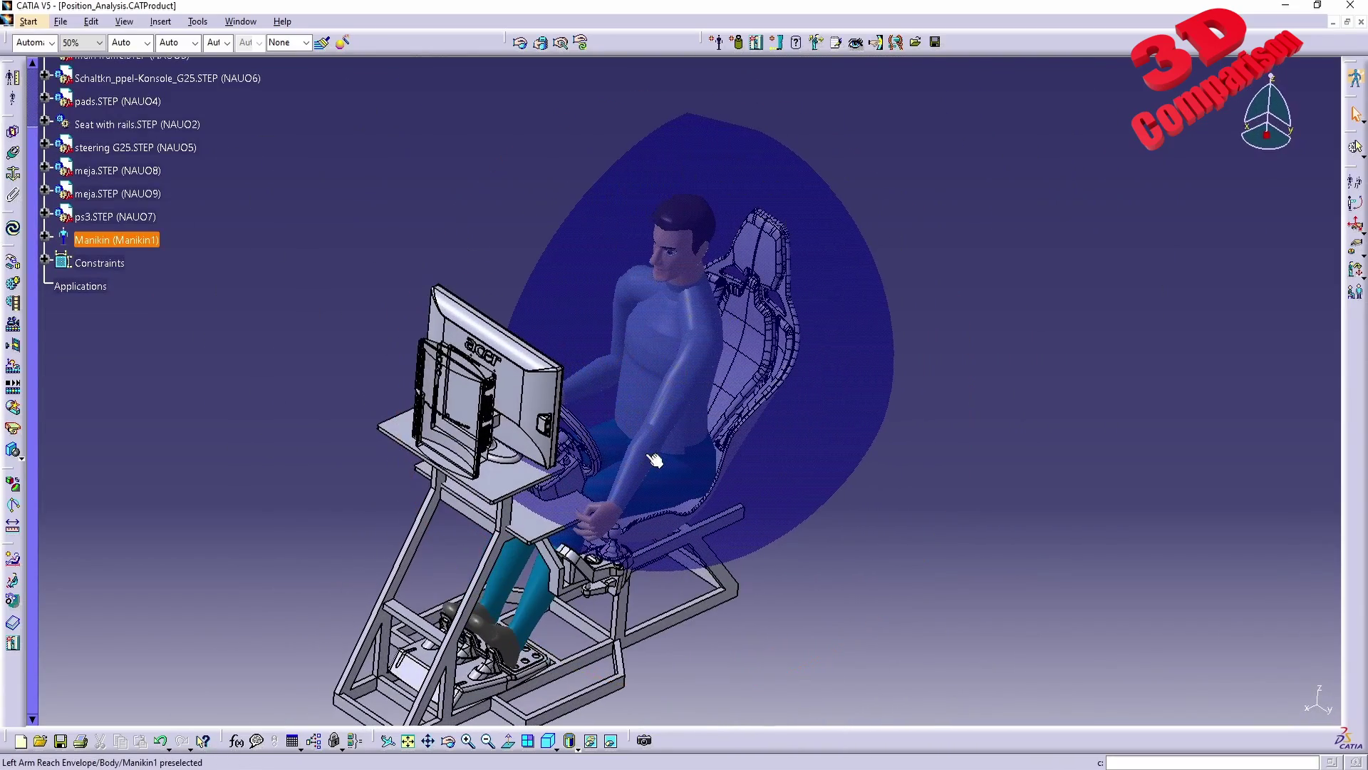
click(876, 42)
click(611, 522)
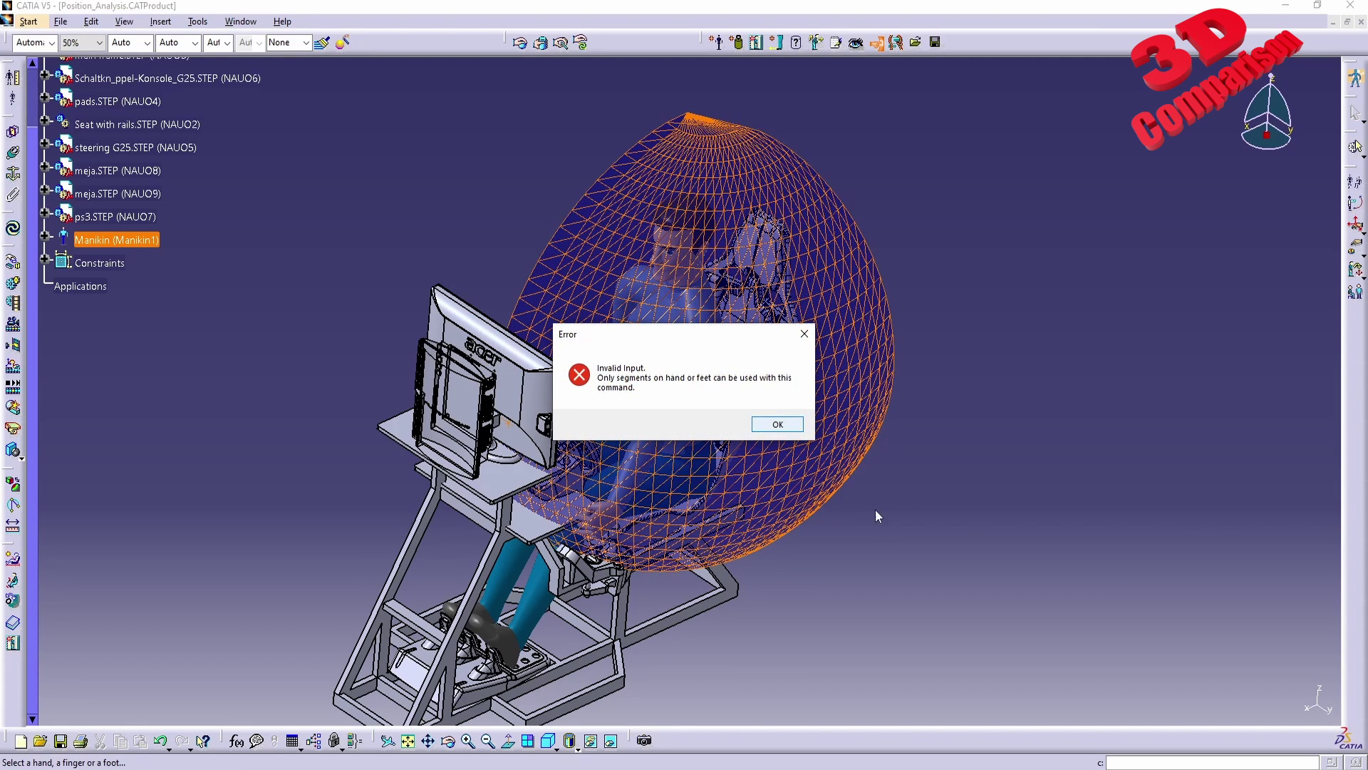
click(778, 426)
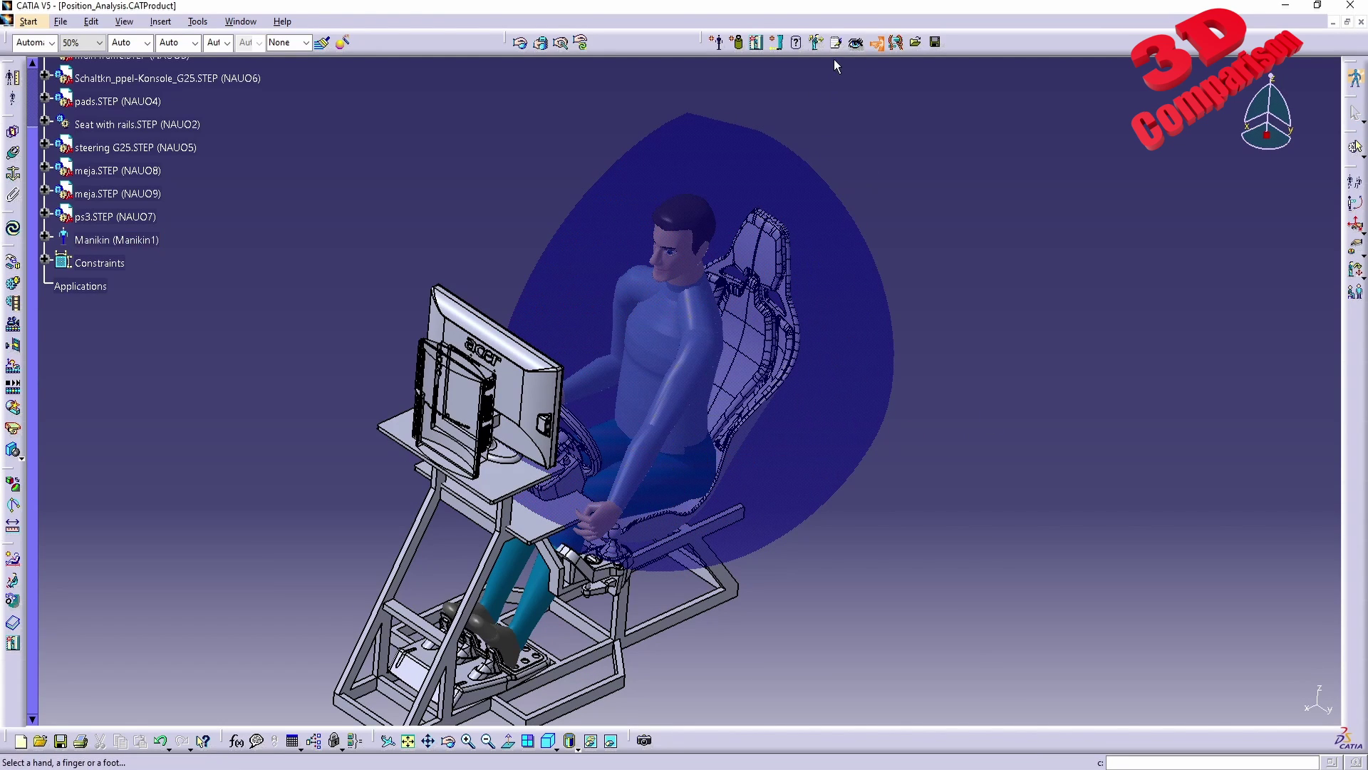
click(876, 43)
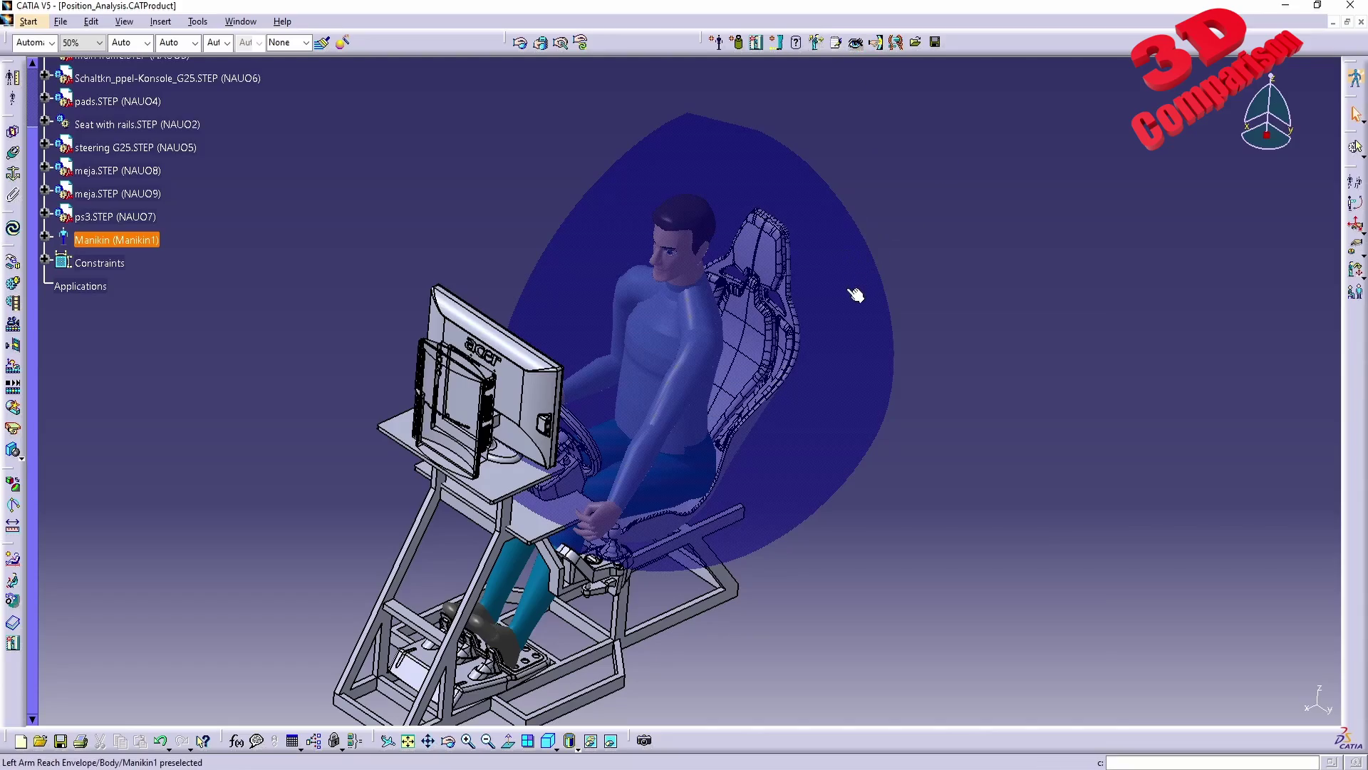
Step: Compute the "Extended, with upper body" reach envelope for both of the manikin's hands
middle_drag(463, 409, 800, 397)
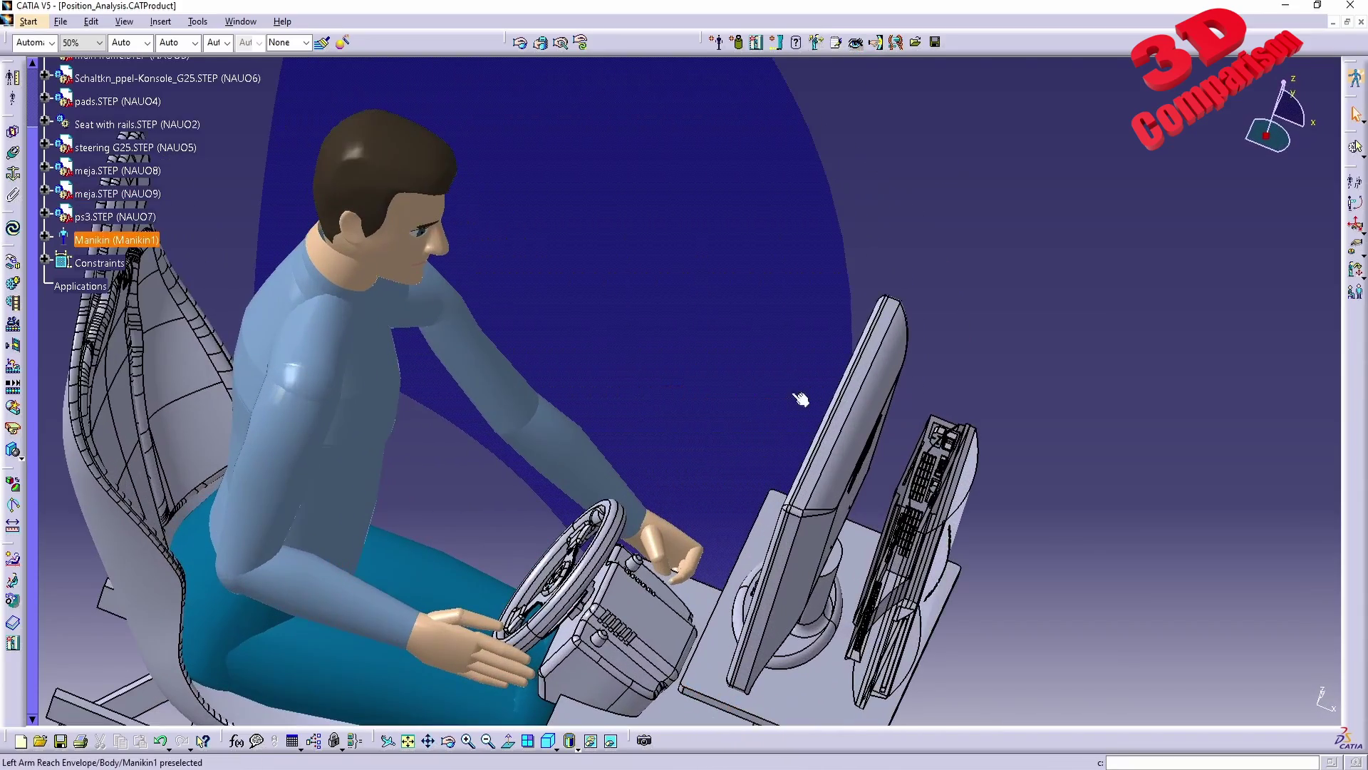
click(875, 44)
click(685, 556)
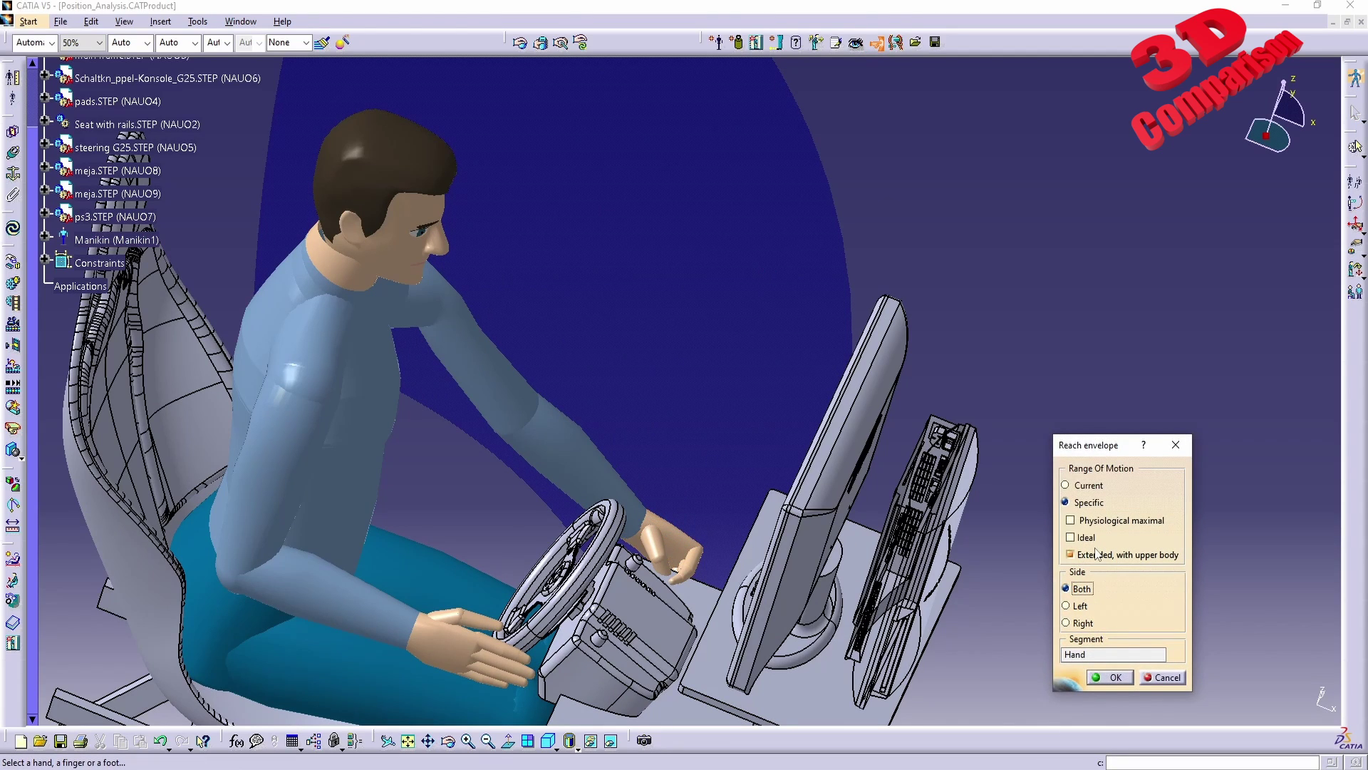
click(1117, 679)
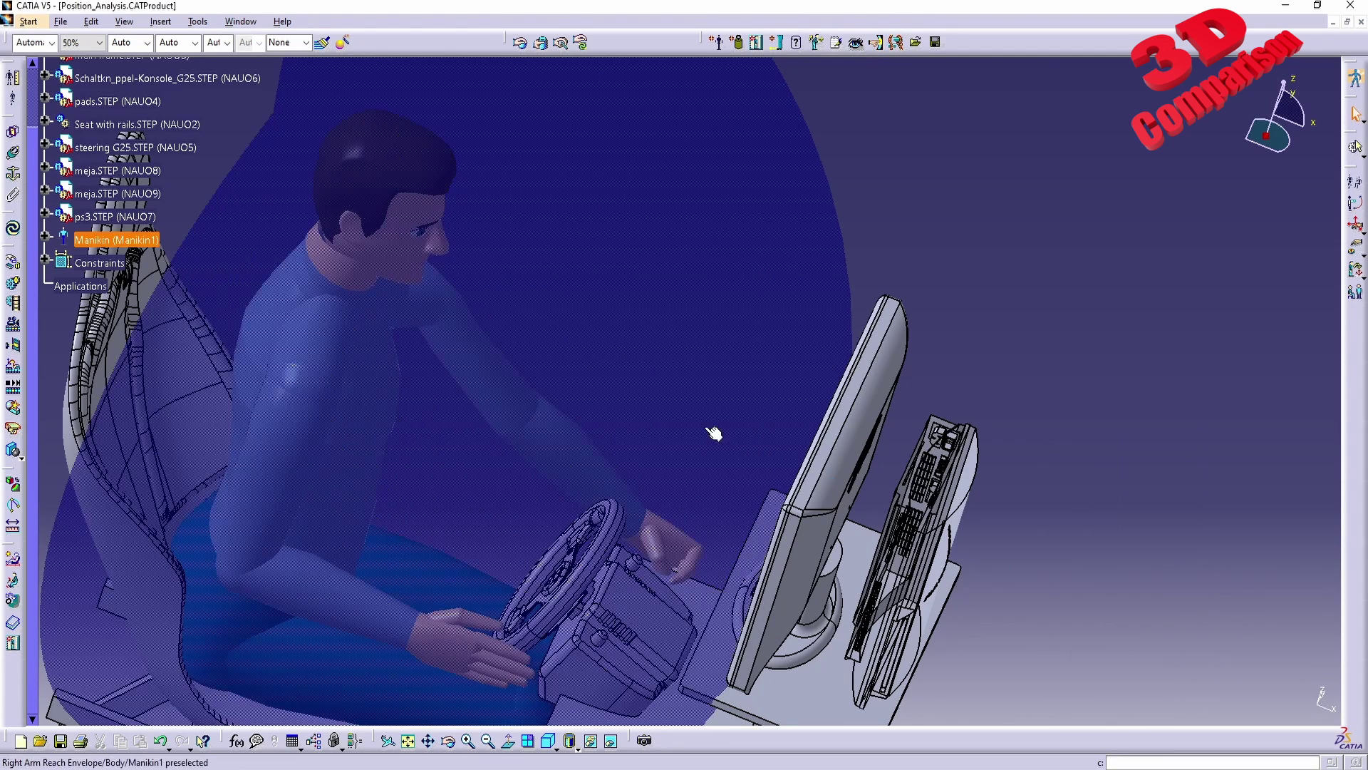
Step: Compute reach envelopes for both feet with the Toes segment and the Current range of motion, and view them around the simulator
middle_drag(713, 431, 570, 503)
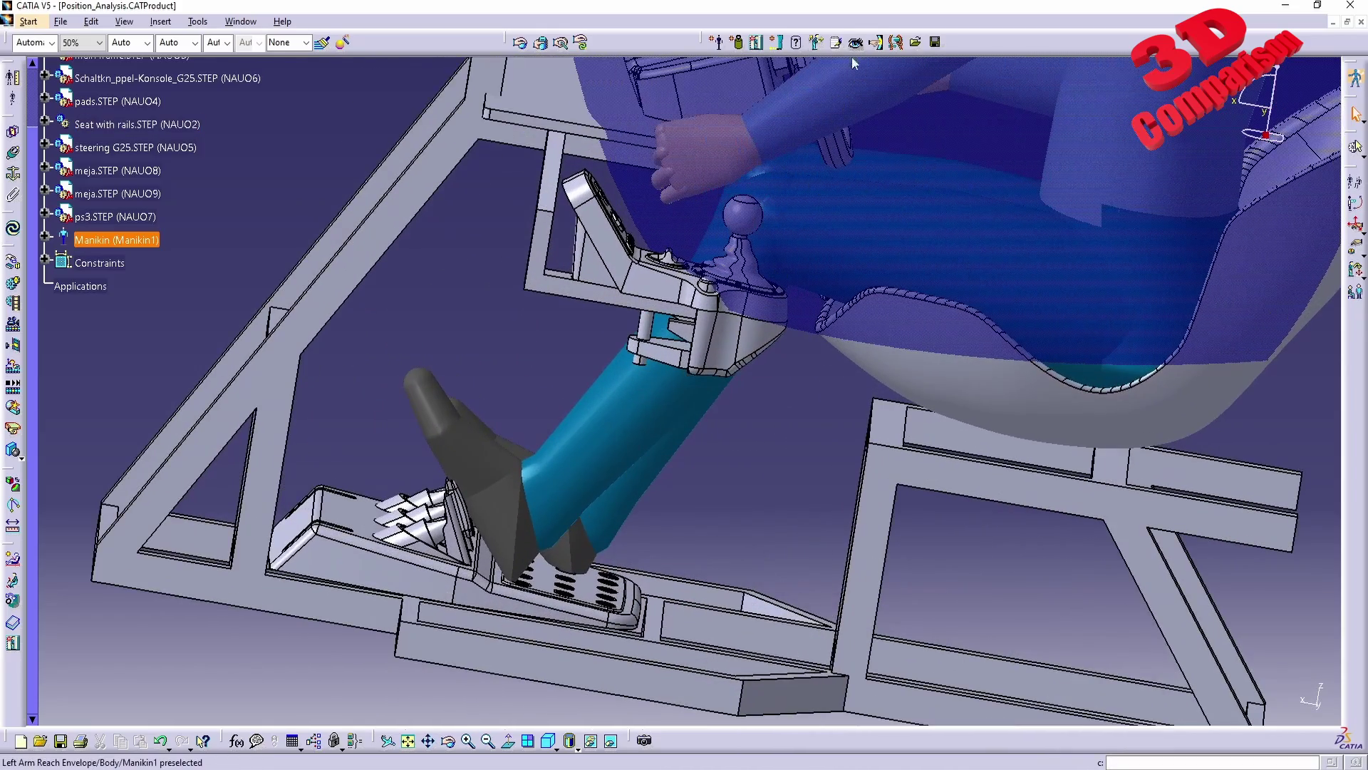
click(874, 45)
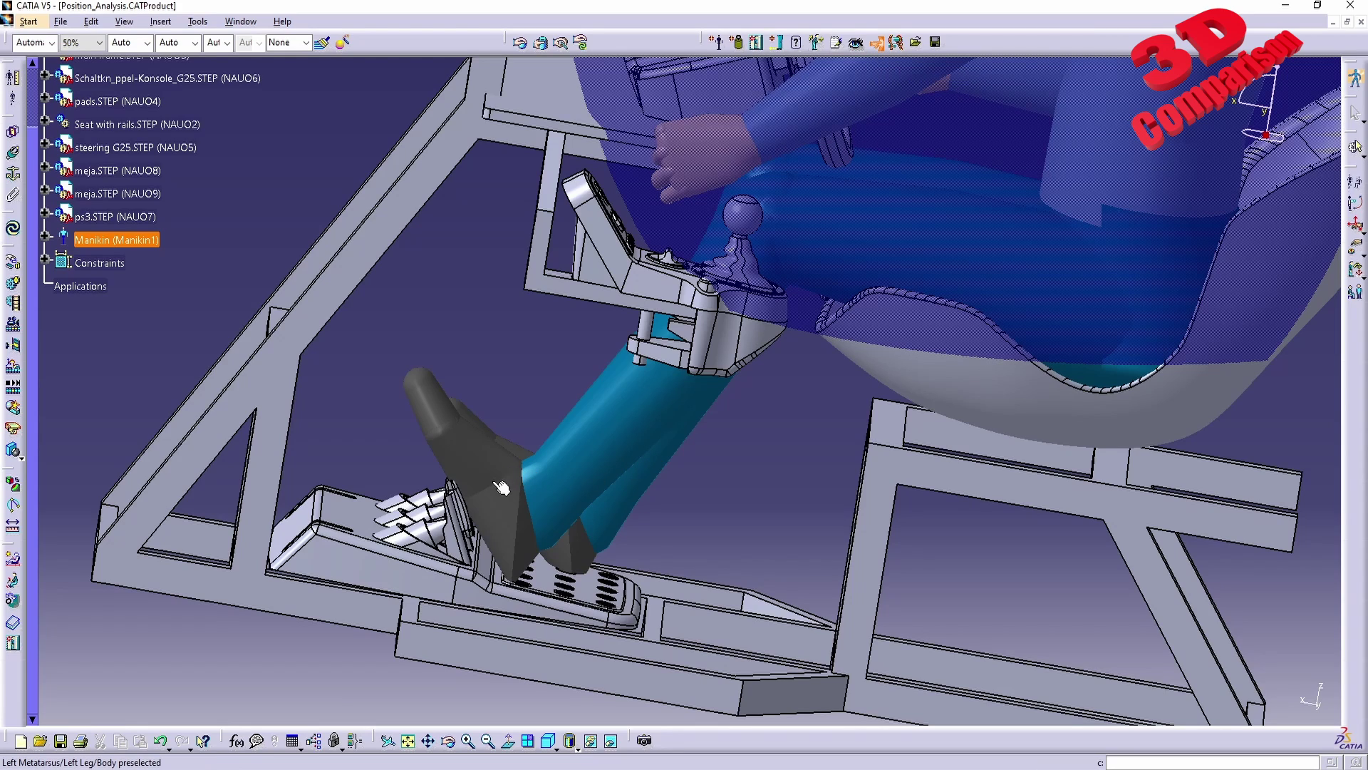
click(492, 471)
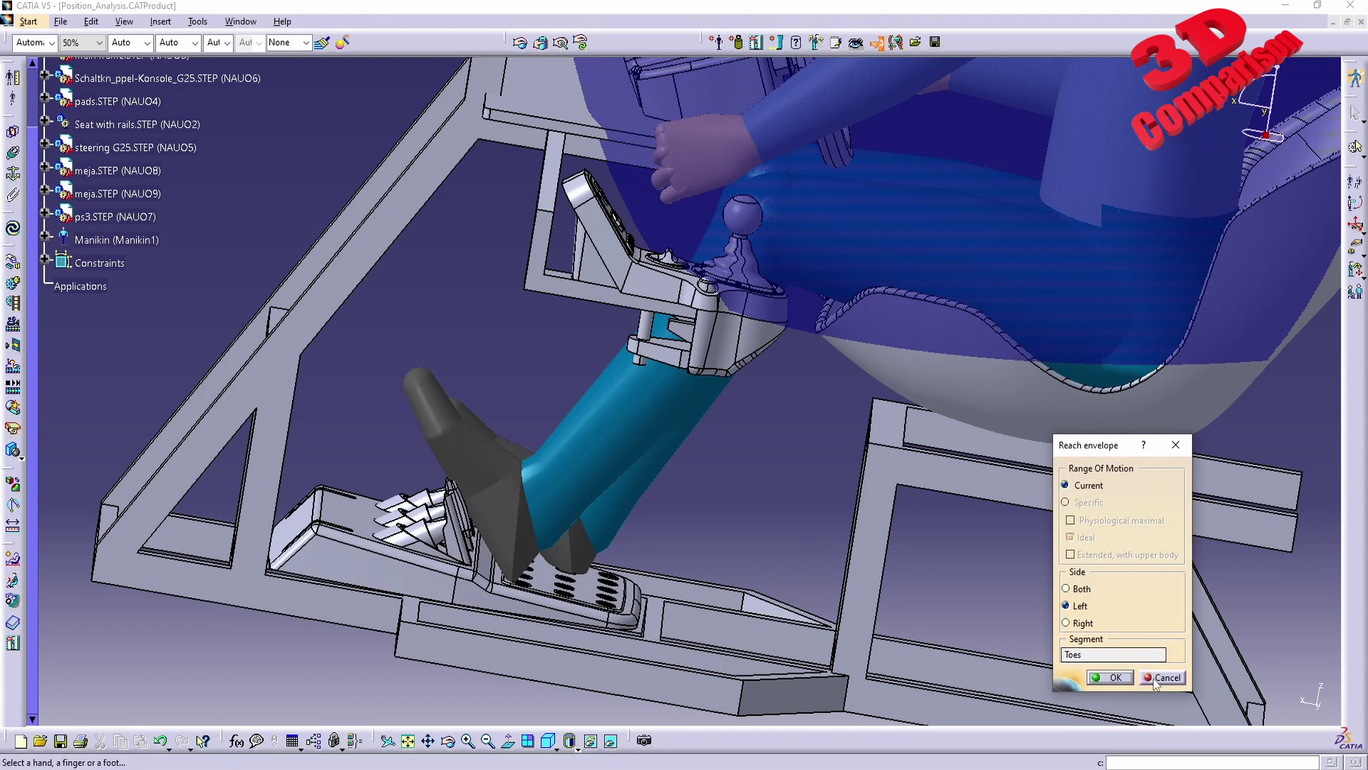
click(1085, 589)
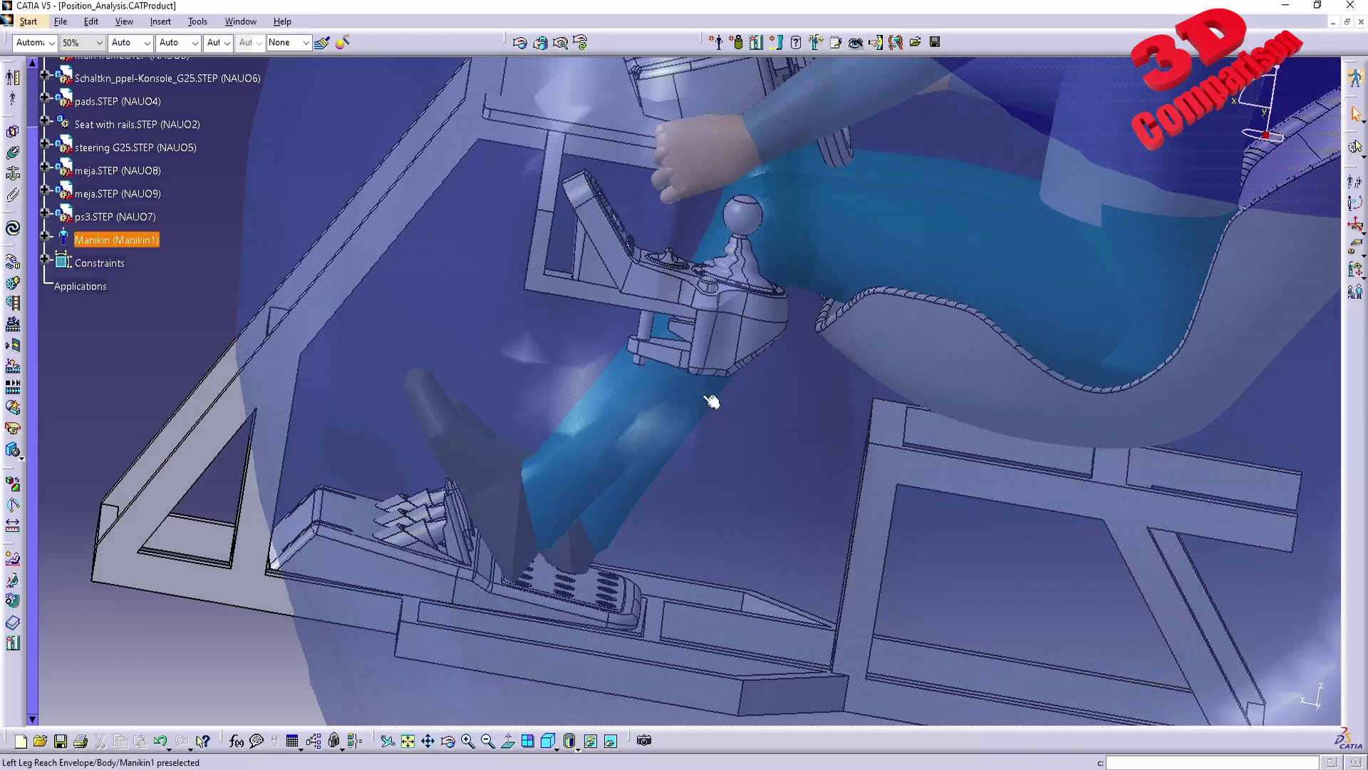
middle_drag(712, 400, 923, 519)
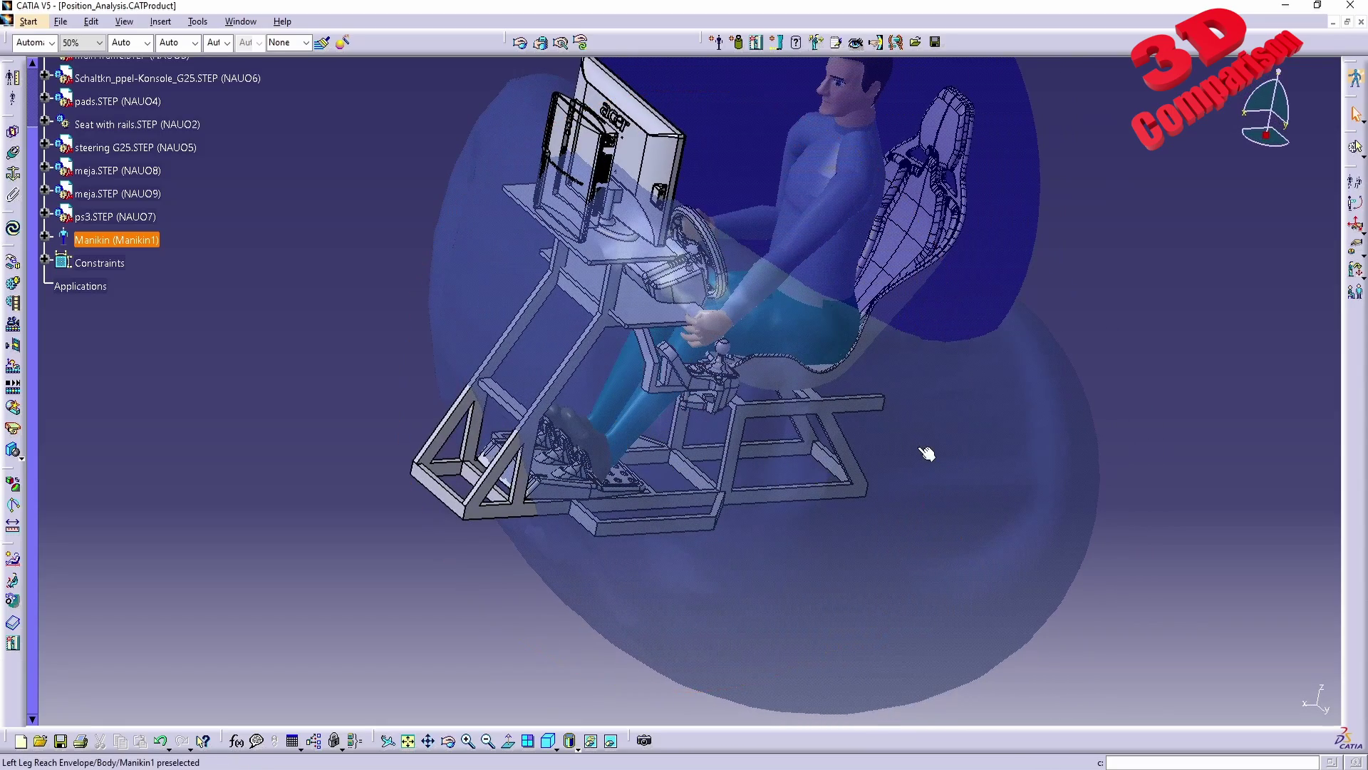
middle_drag(896, 402, 801, 367)
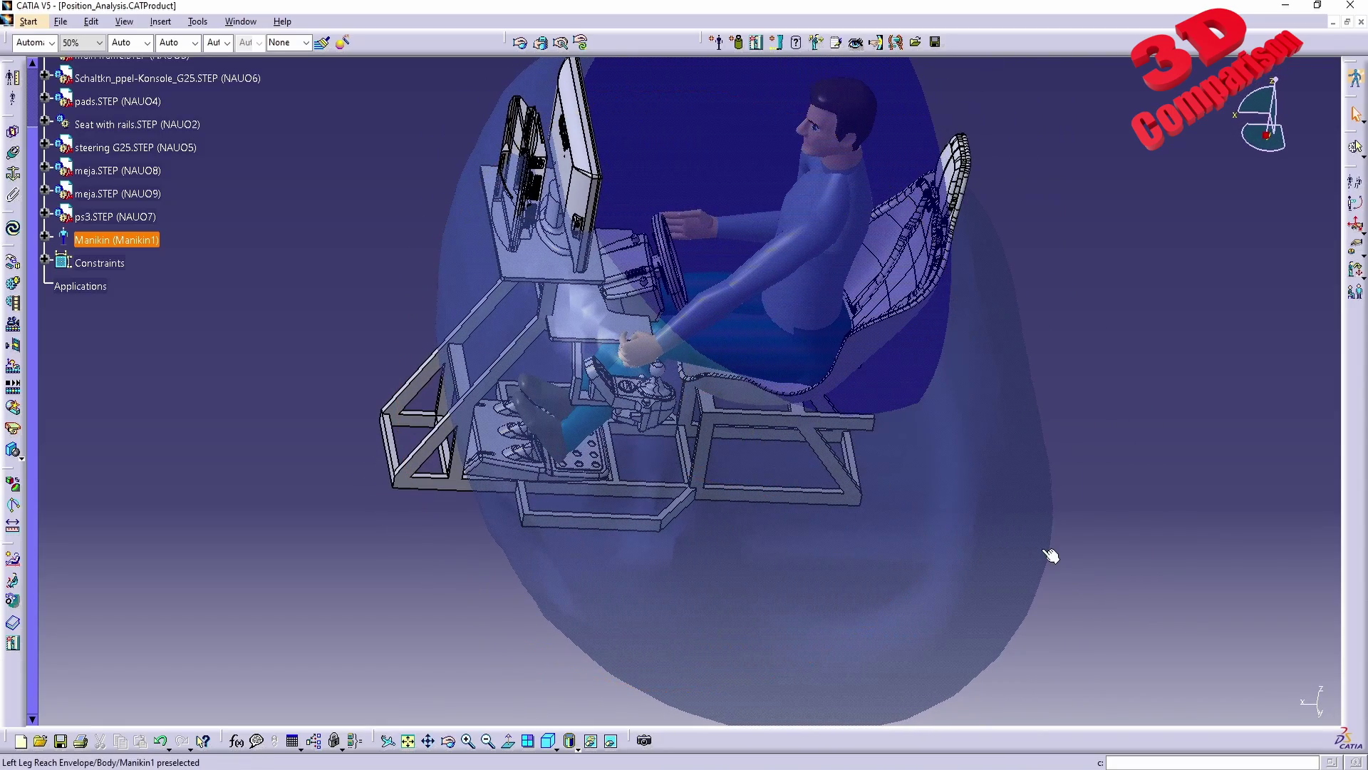
middle_drag(916, 545, 1066, 313)
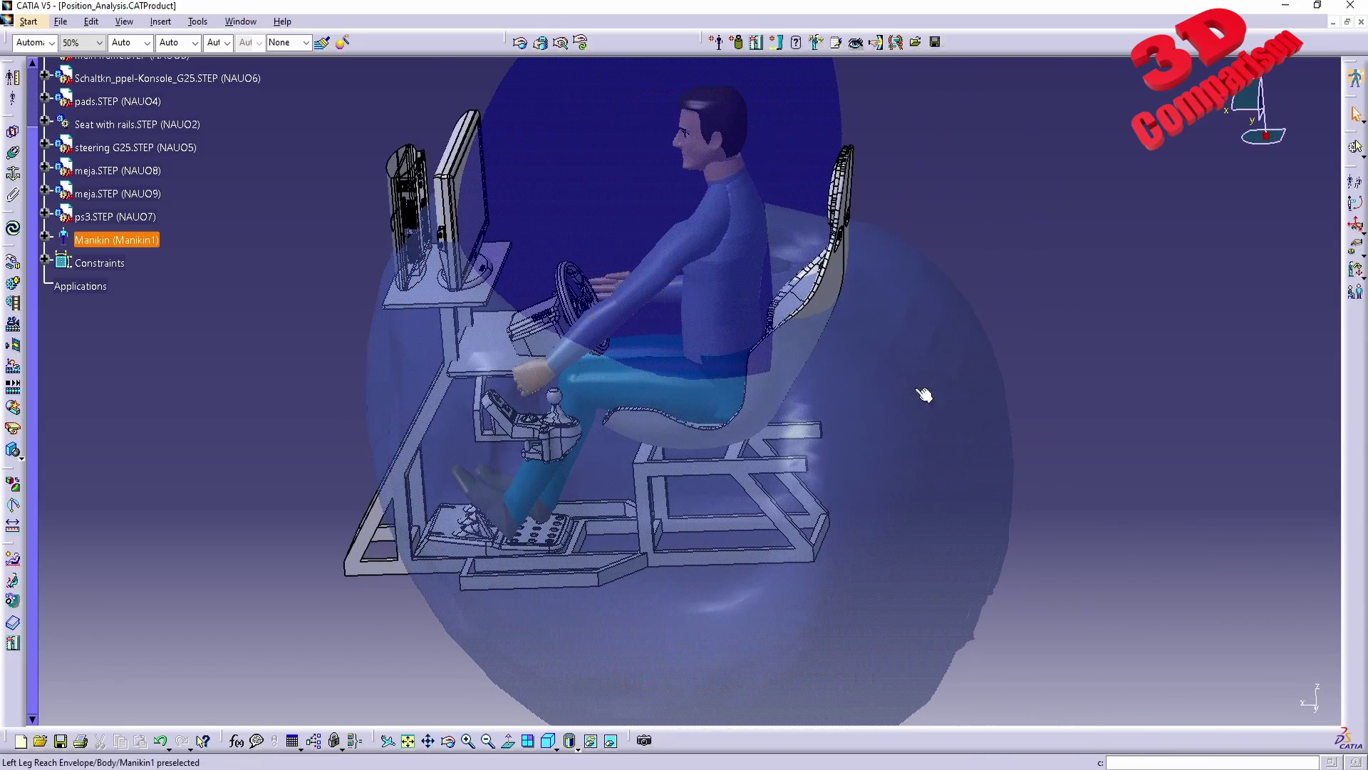
click(1355, 225)
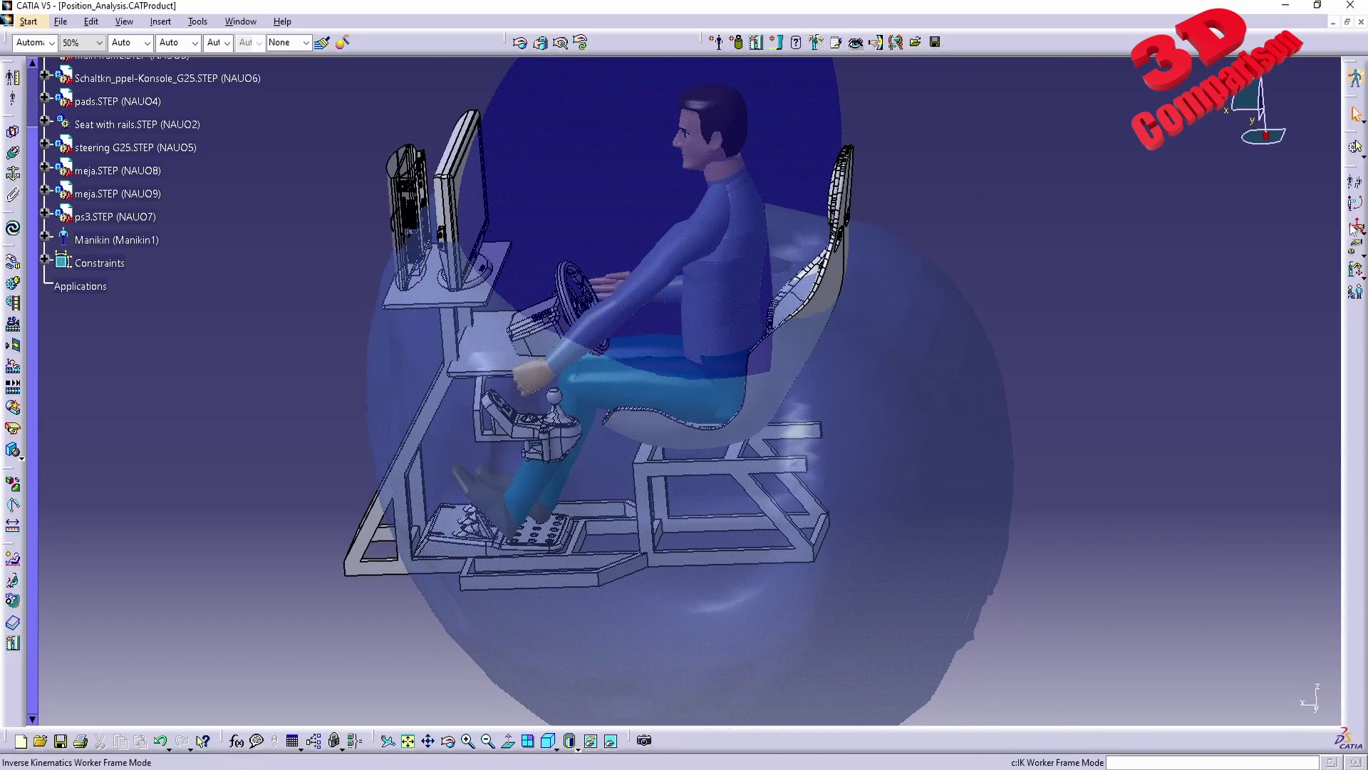
click(491, 507)
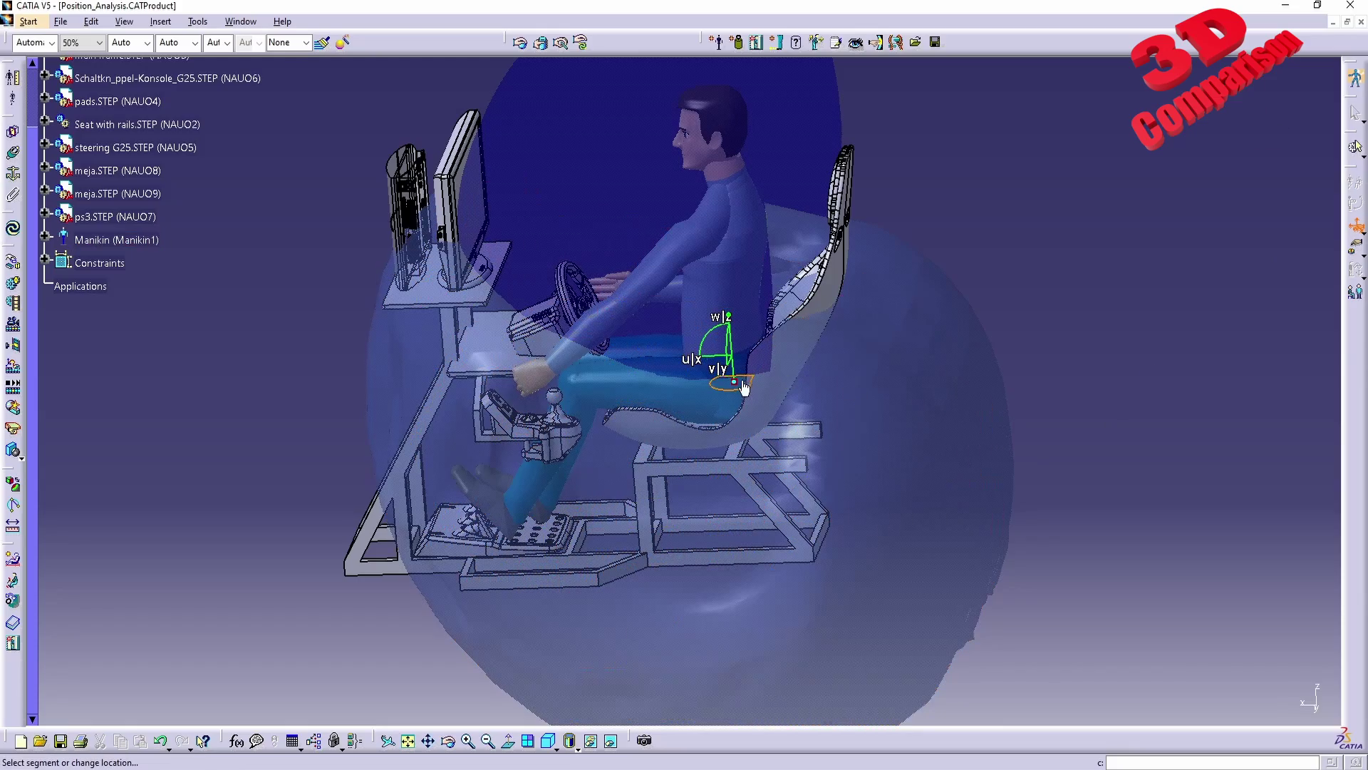
drag(734, 382, 813, 345)
middle_drag(720, 304, 589, 436)
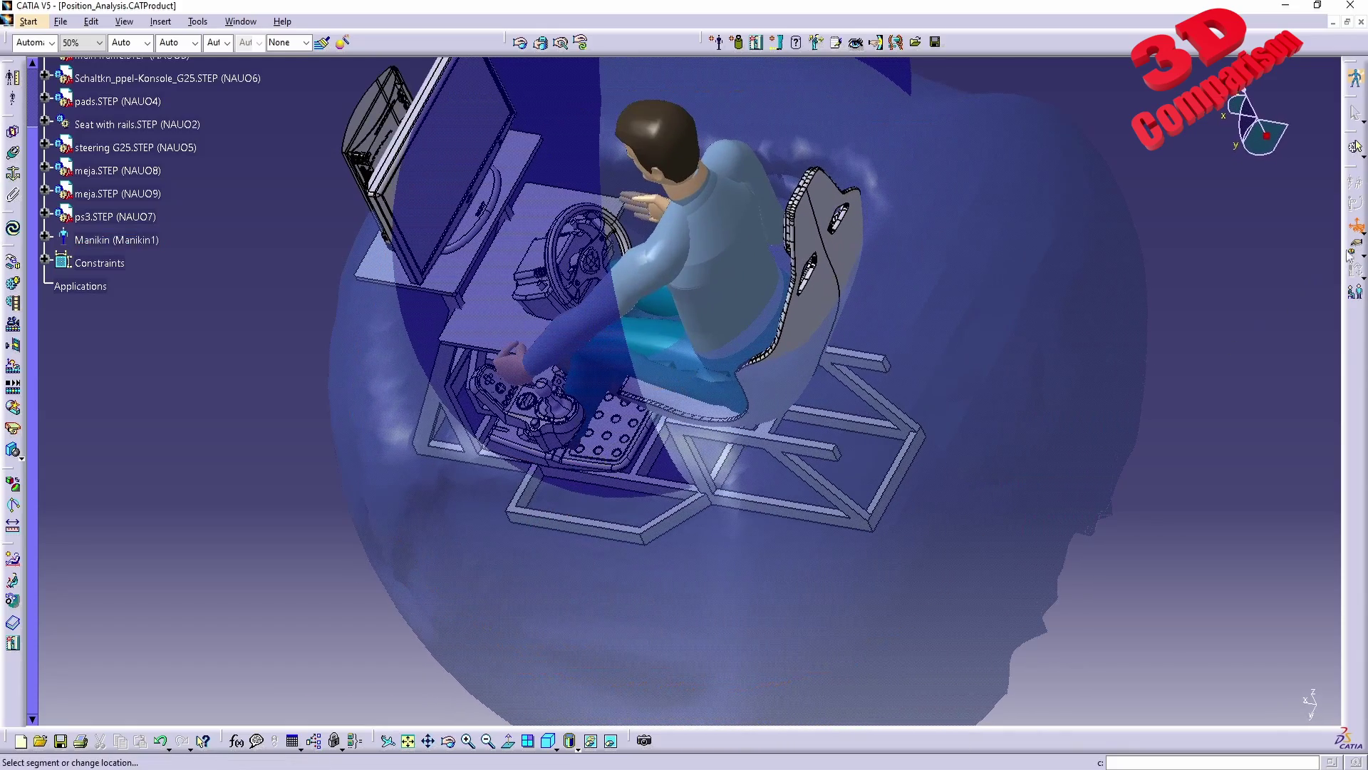
middle_drag(566, 518, 706, 478)
click(1357, 226)
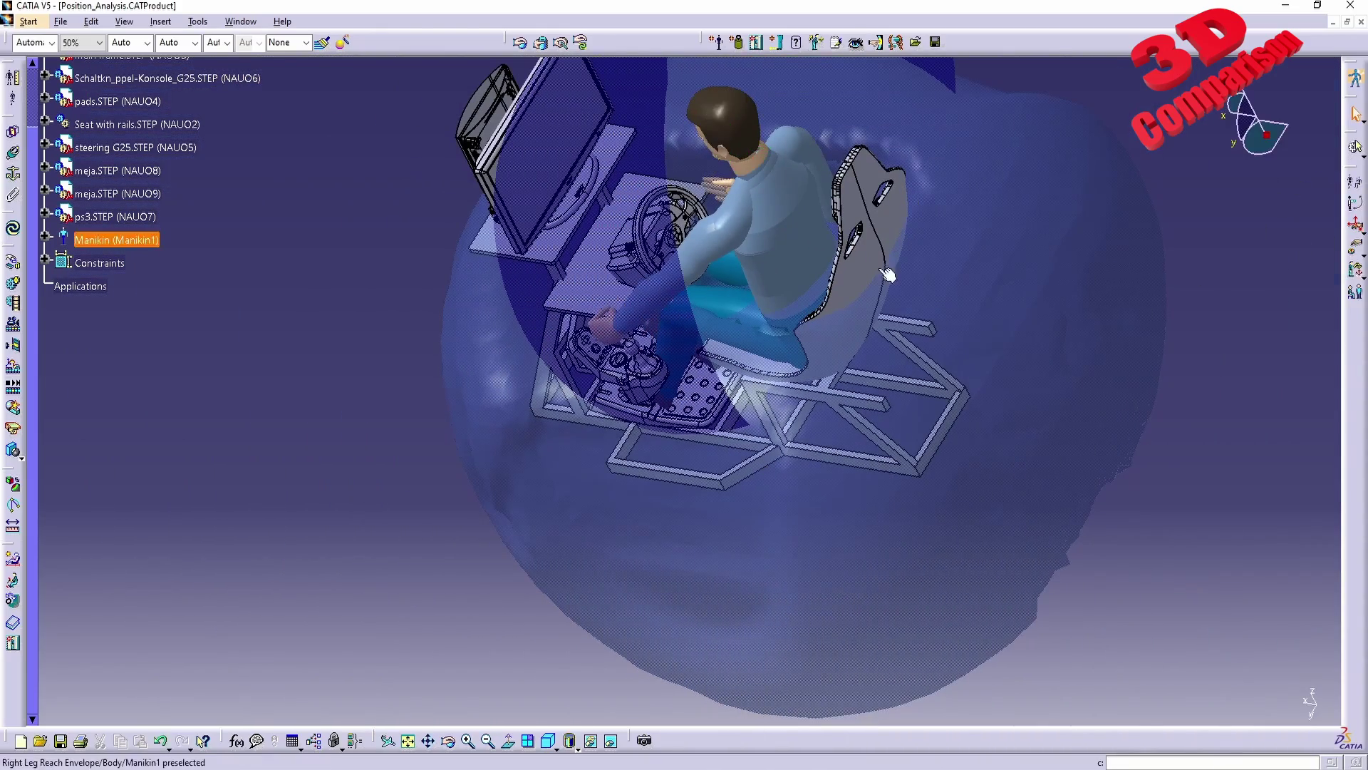
Step: Hide the reach envelopes of the manikin's left and right arms
click(647, 109)
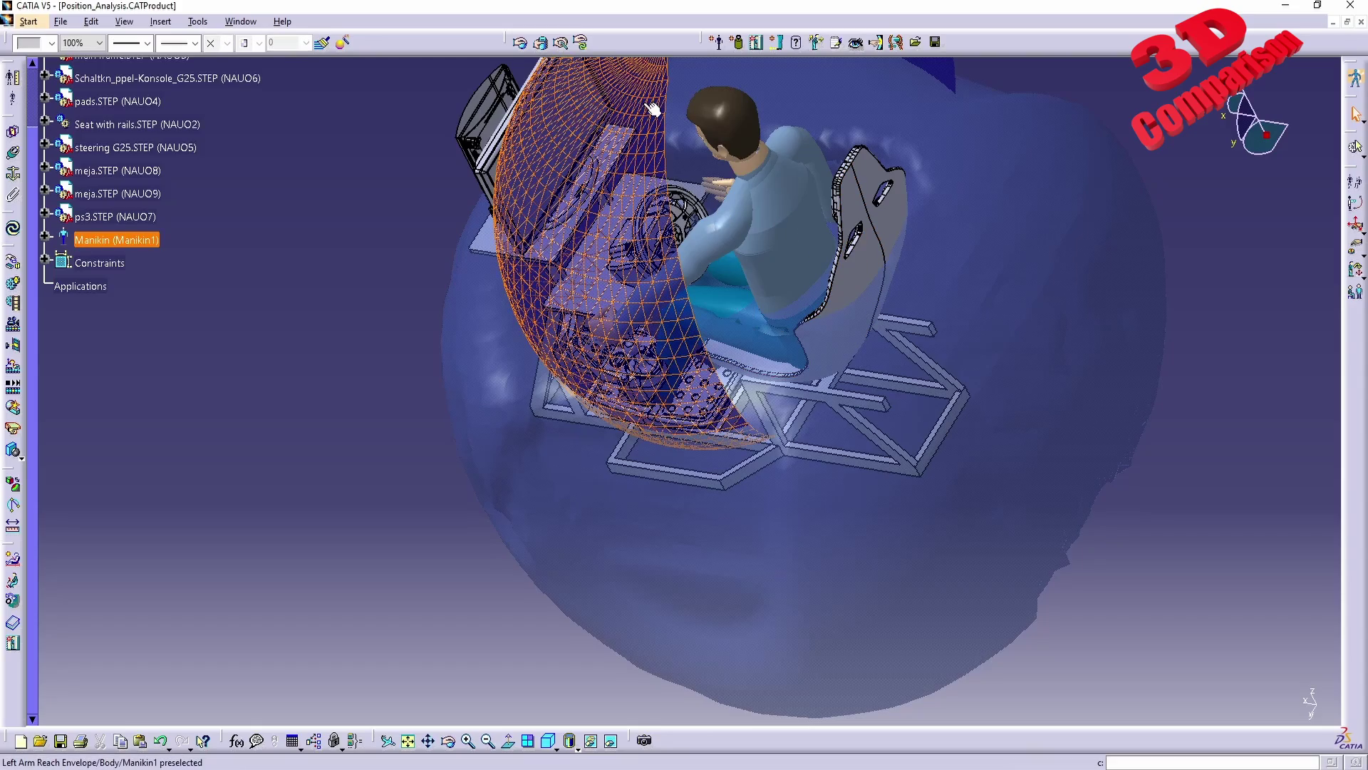
right_click(645, 106)
click(675, 151)
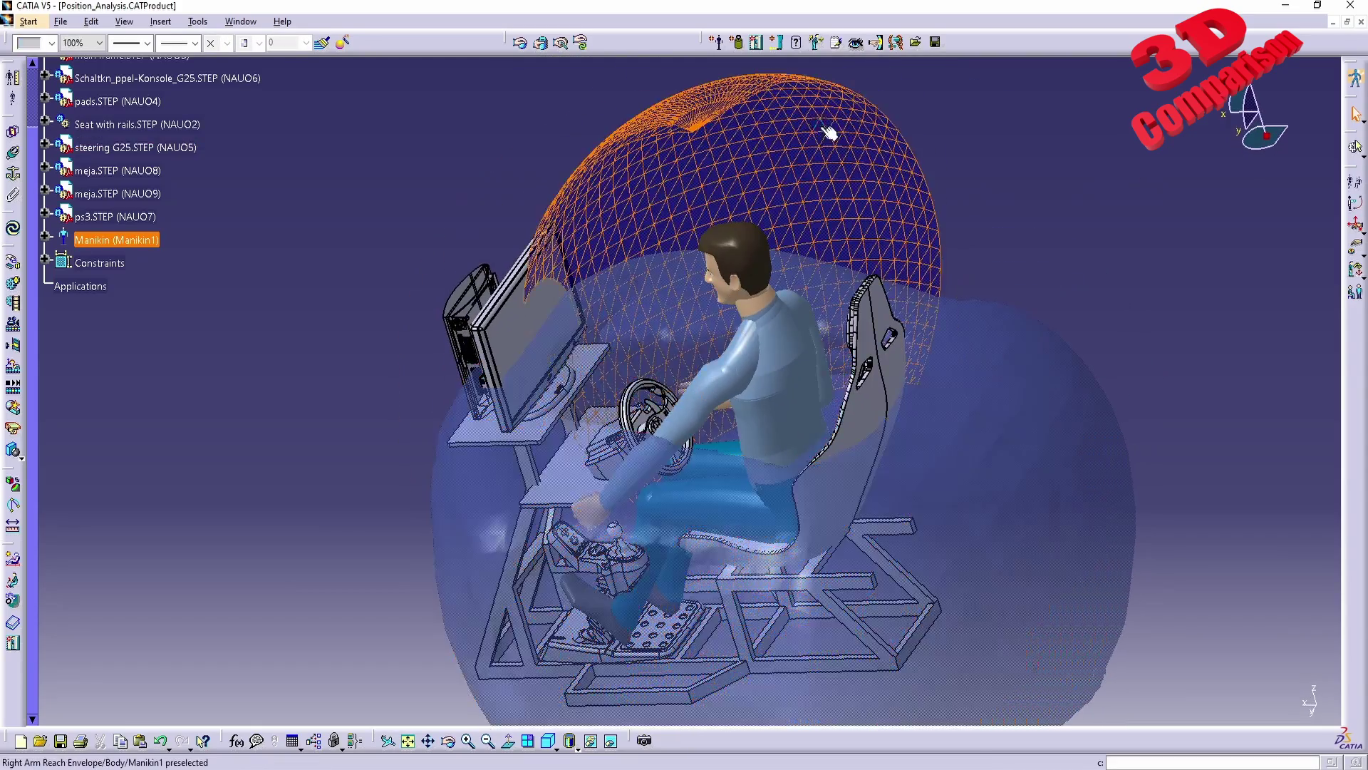
right_click(821, 127)
click(848, 173)
Step: Hide the reach envelopes of the manikin's left and right legs
middle_drag(698, 513, 745, 310)
click(651, 508)
right_click(791, 433)
click(835, 478)
middle_drag(798, 463, 738, 426)
right_click(733, 426)
click(792, 468)
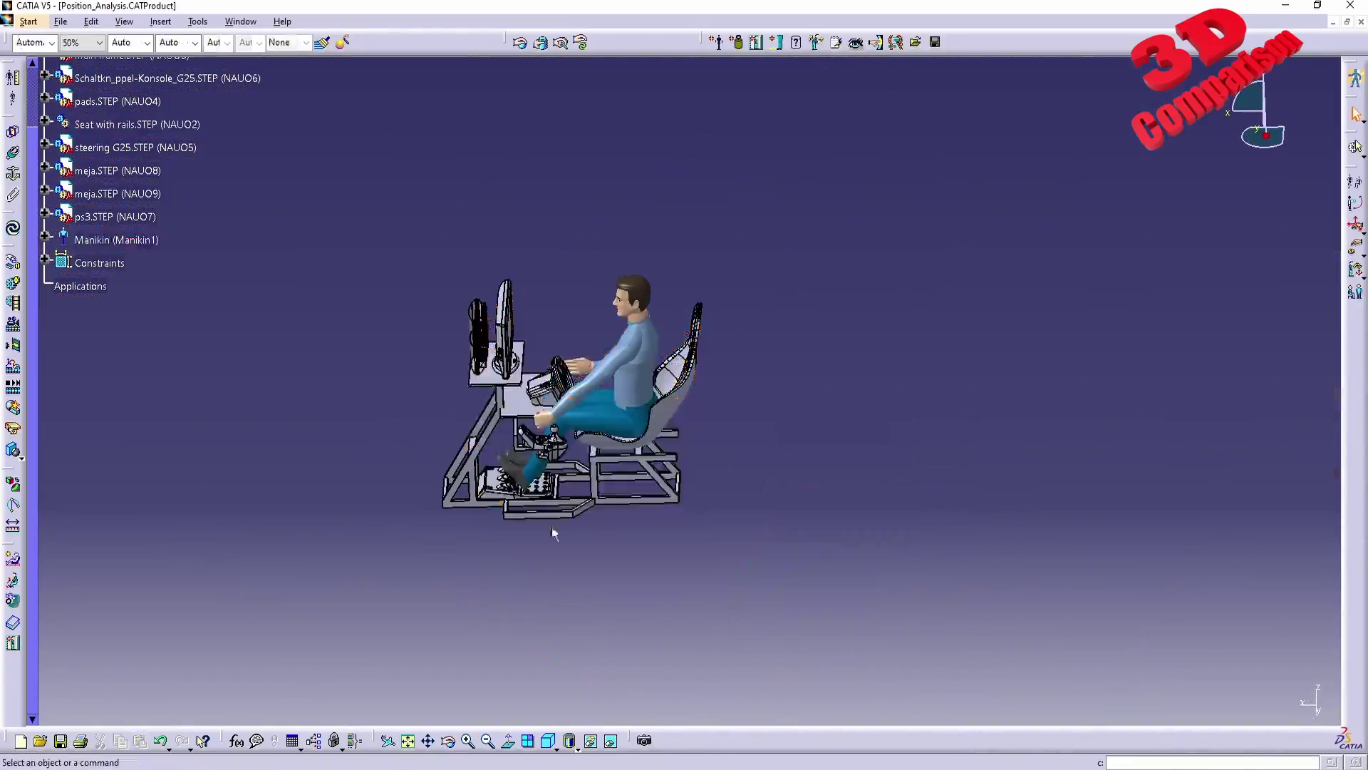
Step: Move the manikin's left foot backward off the pedals to behind the seat using IK Worker Frame Mode
middle_drag(550, 528, 551, 357)
click(1356, 227)
drag(490, 451, 947, 460)
middle_drag(977, 342, 798, 395)
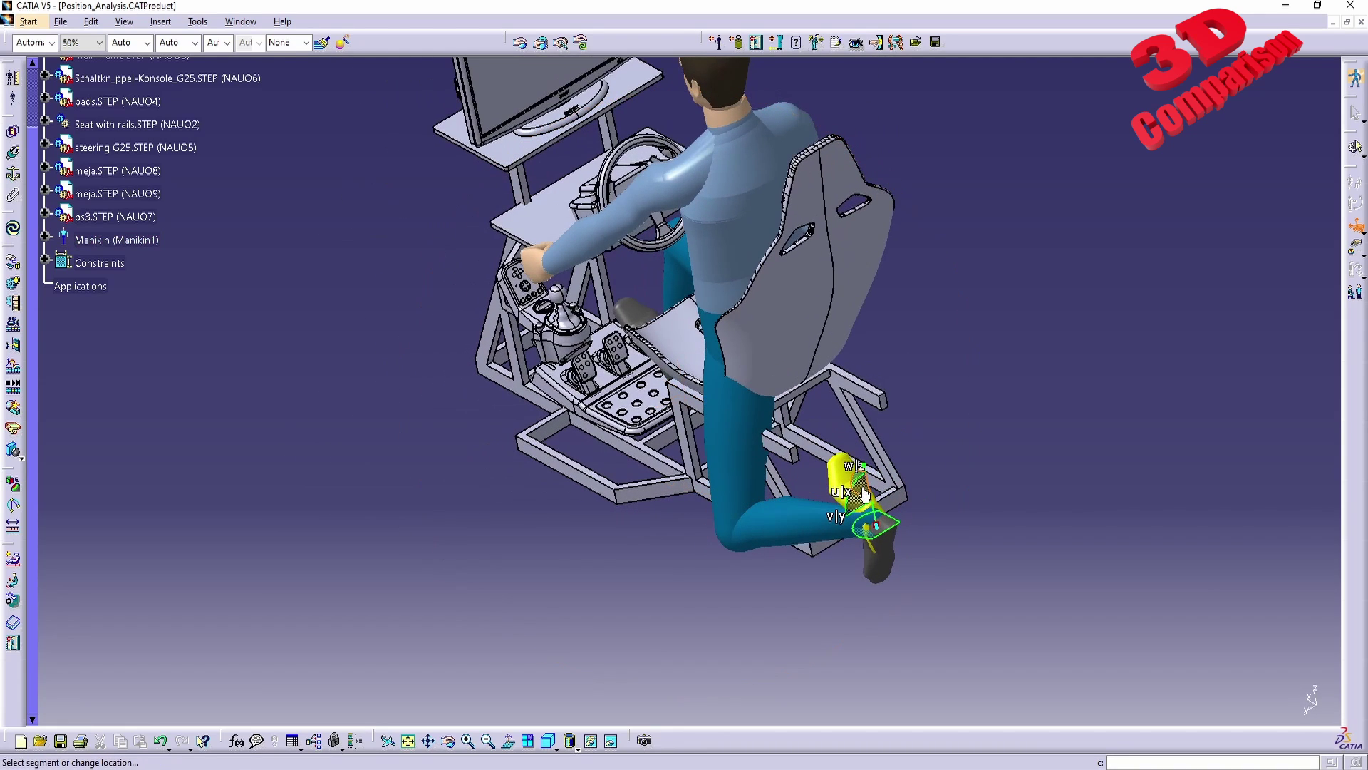
drag(890, 538, 760, 563)
Step: Bring the manikin's left foot forward until it rests beside the pedal base with the knee bent in front of the seat
middle_drag(688, 568, 847, 258)
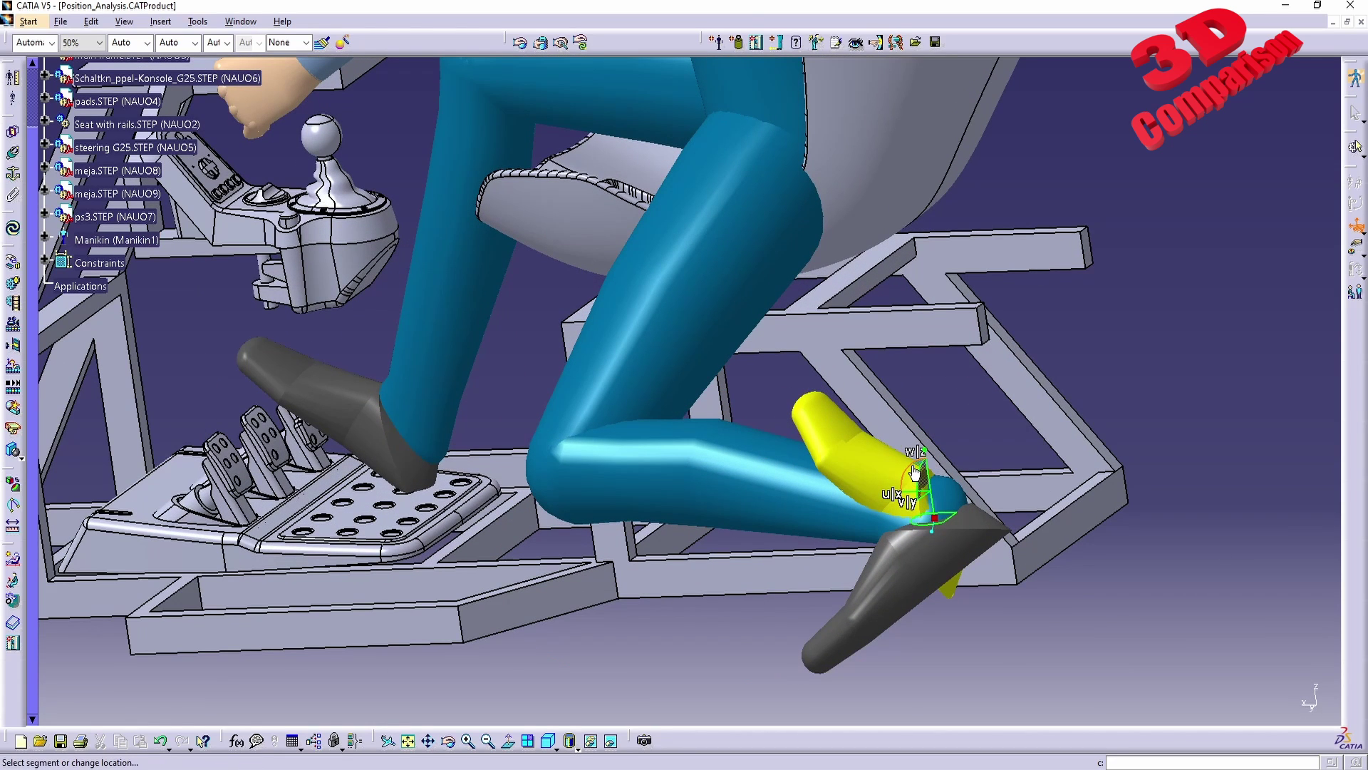
drag(928, 476, 698, 462)
drag(698, 388, 689, 436)
middle_drag(689, 436, 638, 513)
drag(652, 515, 517, 313)
middle_drag(518, 312, 476, 624)
mouse_move(507, 611)
mouse_down()
mouse_move(544, 610)
mouse_move(495, 606)
mouse_up()
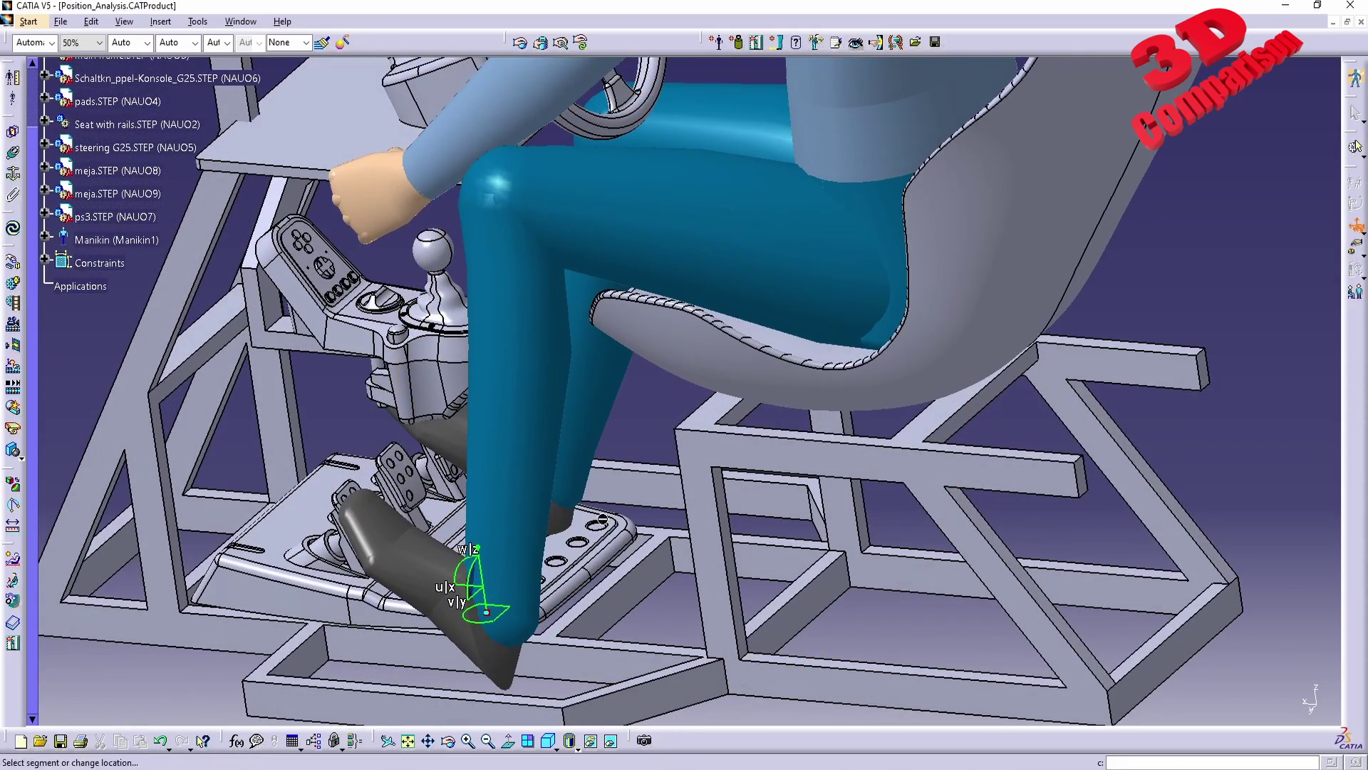
middle_drag(600, 514, 630, 576)
middle_drag(720, 478, 977, 446)
click(1357, 229)
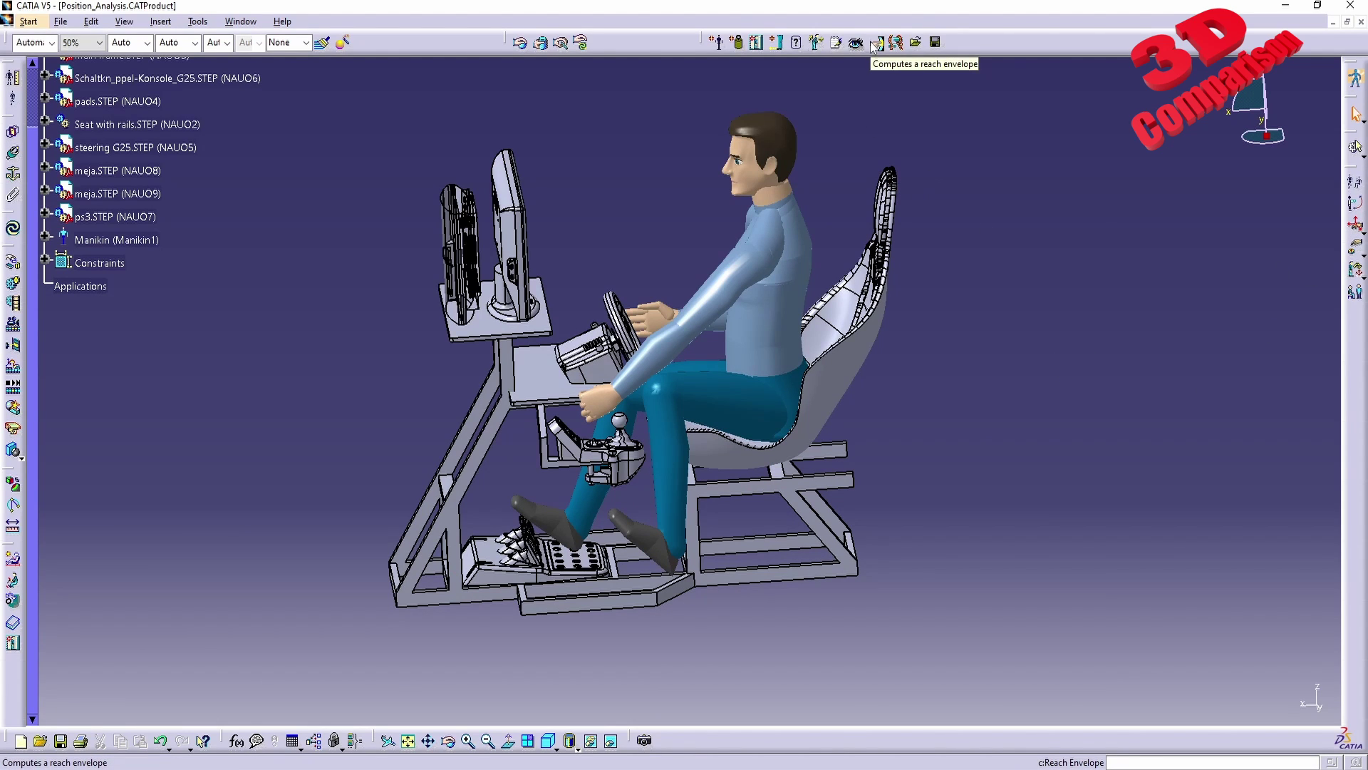
Step: Swap the view to the hidden space that holds the manikin's reach envelopes
middle_drag(647, 397, 720, 472)
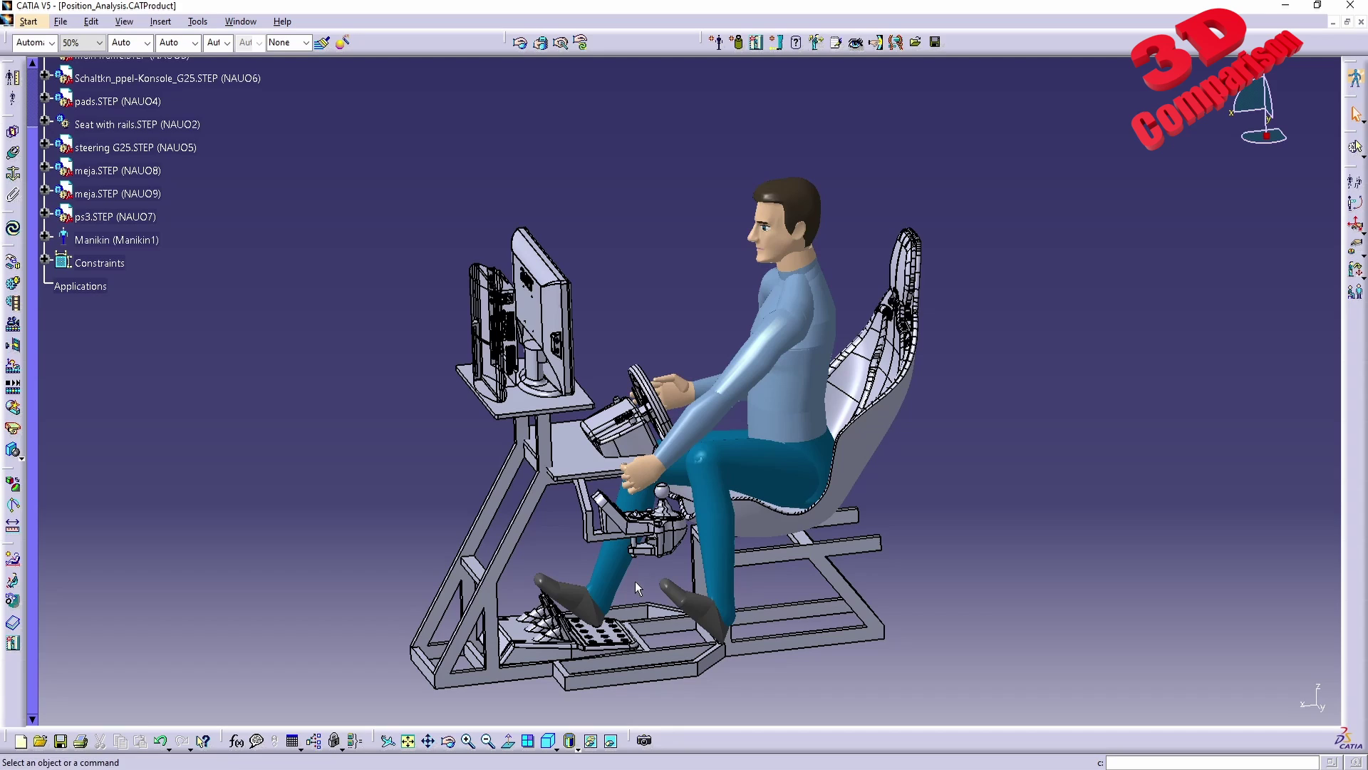
click(613, 742)
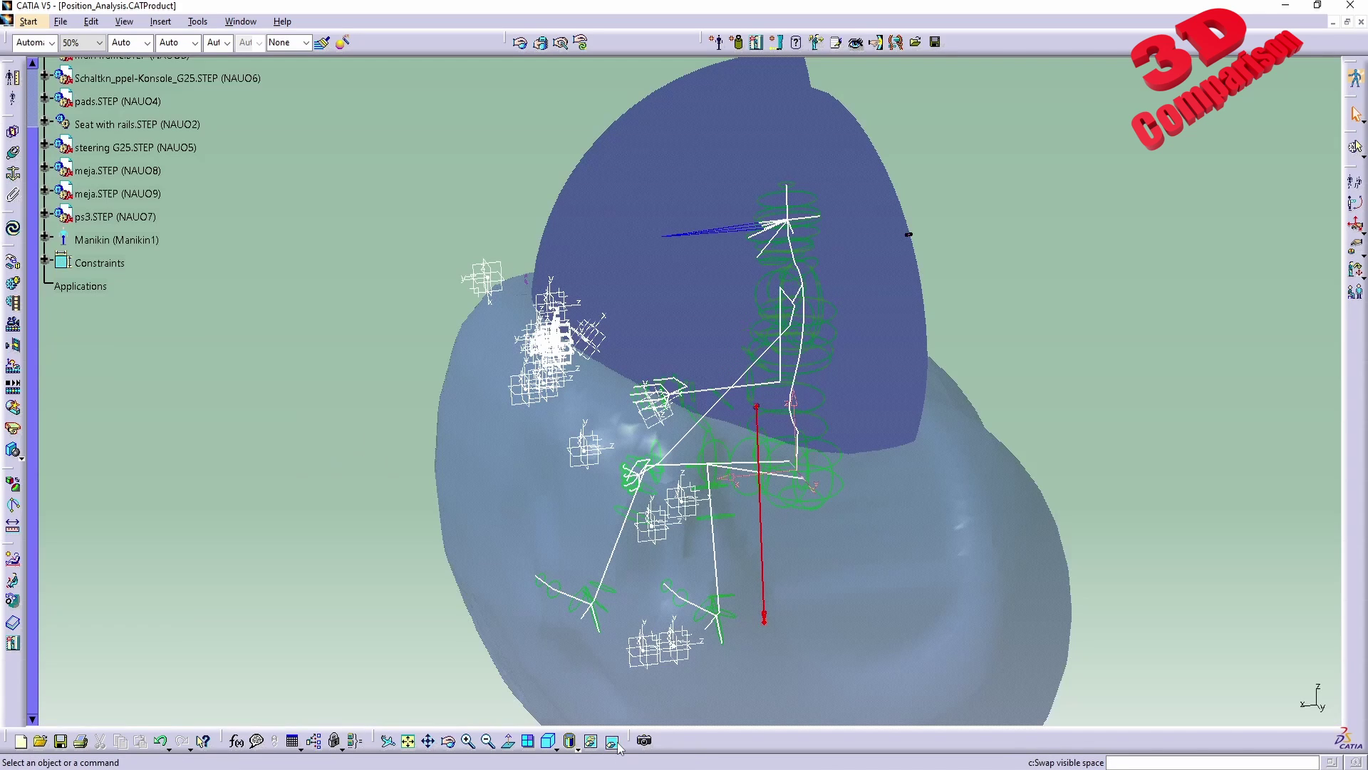
middle_drag(817, 527, 941, 384)
Step: Review the appearance, angular limitations and preferred angles in the left leg reach envelope's properties, leaving them unchanged
click(947, 388)
right_click(957, 396)
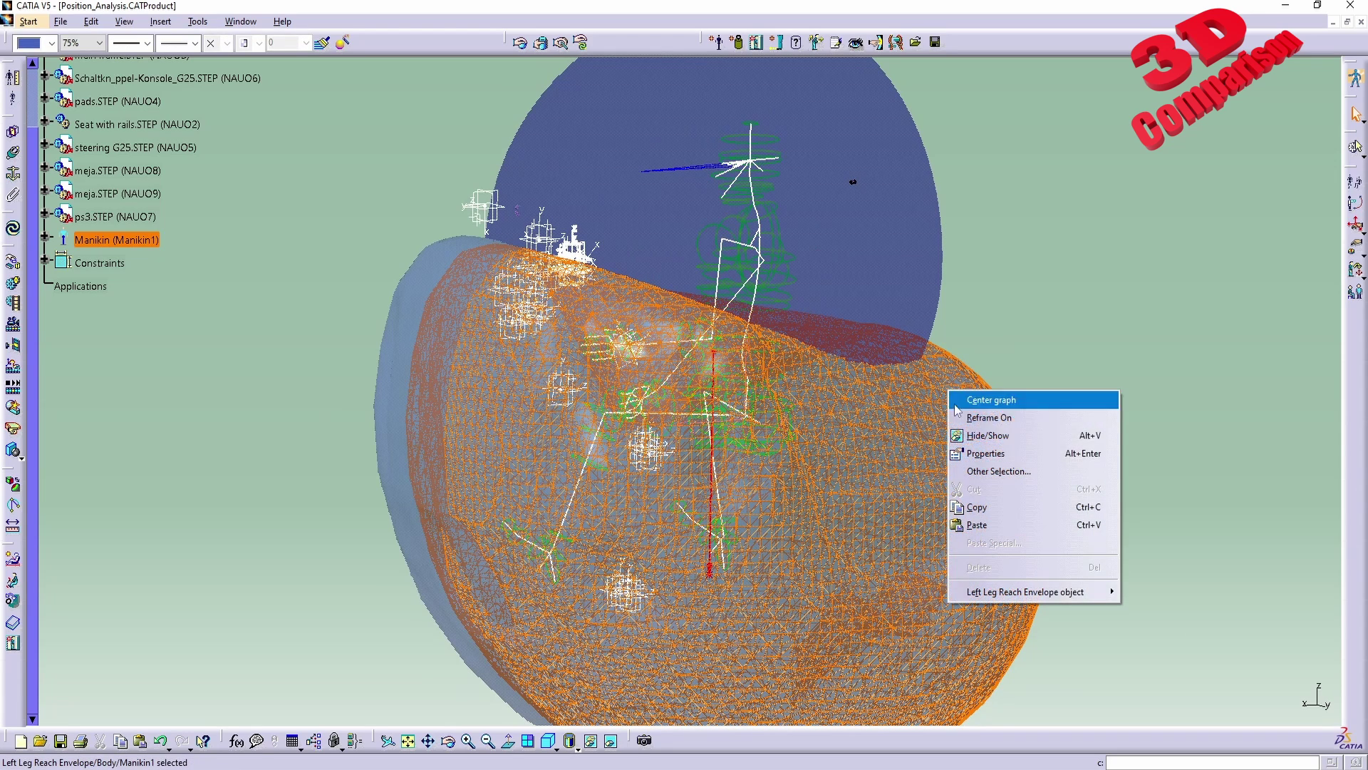
click(983, 435)
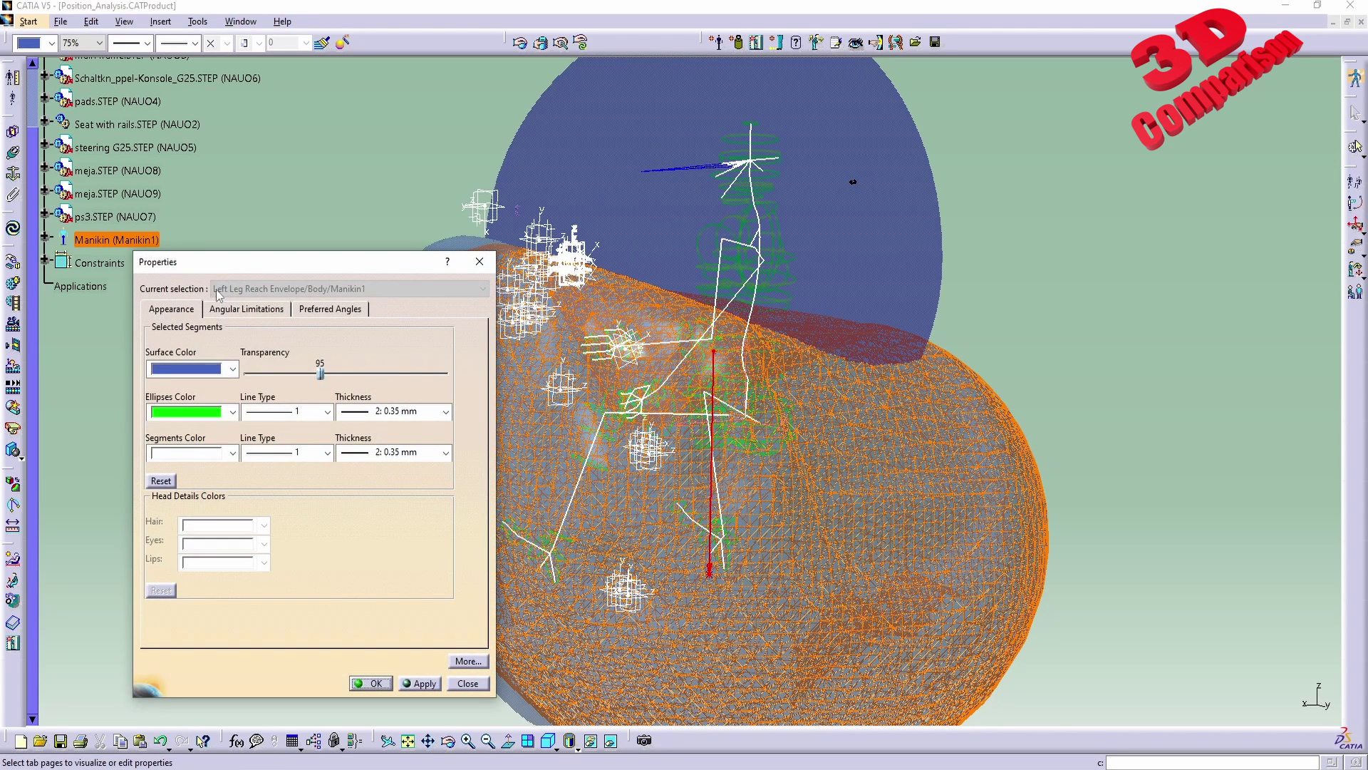
click(264, 307)
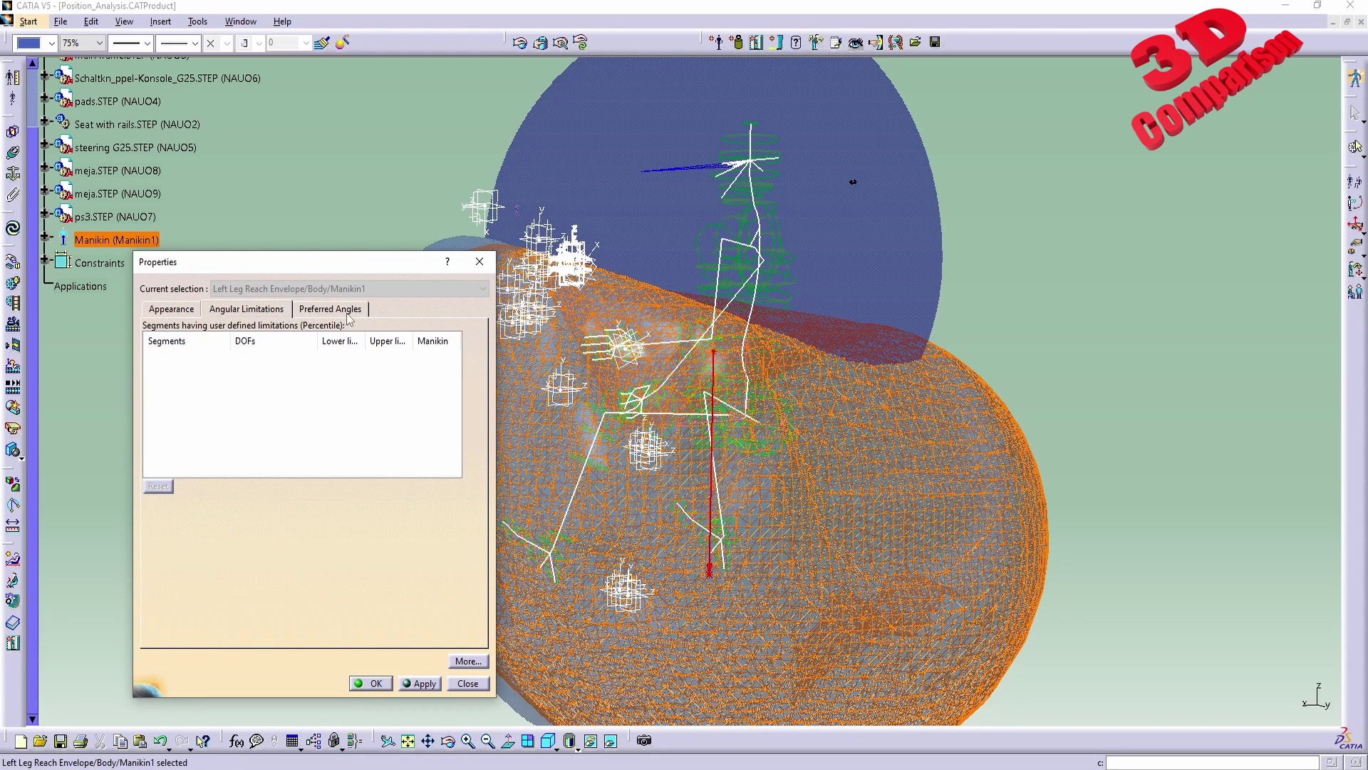
click(346, 310)
click(468, 682)
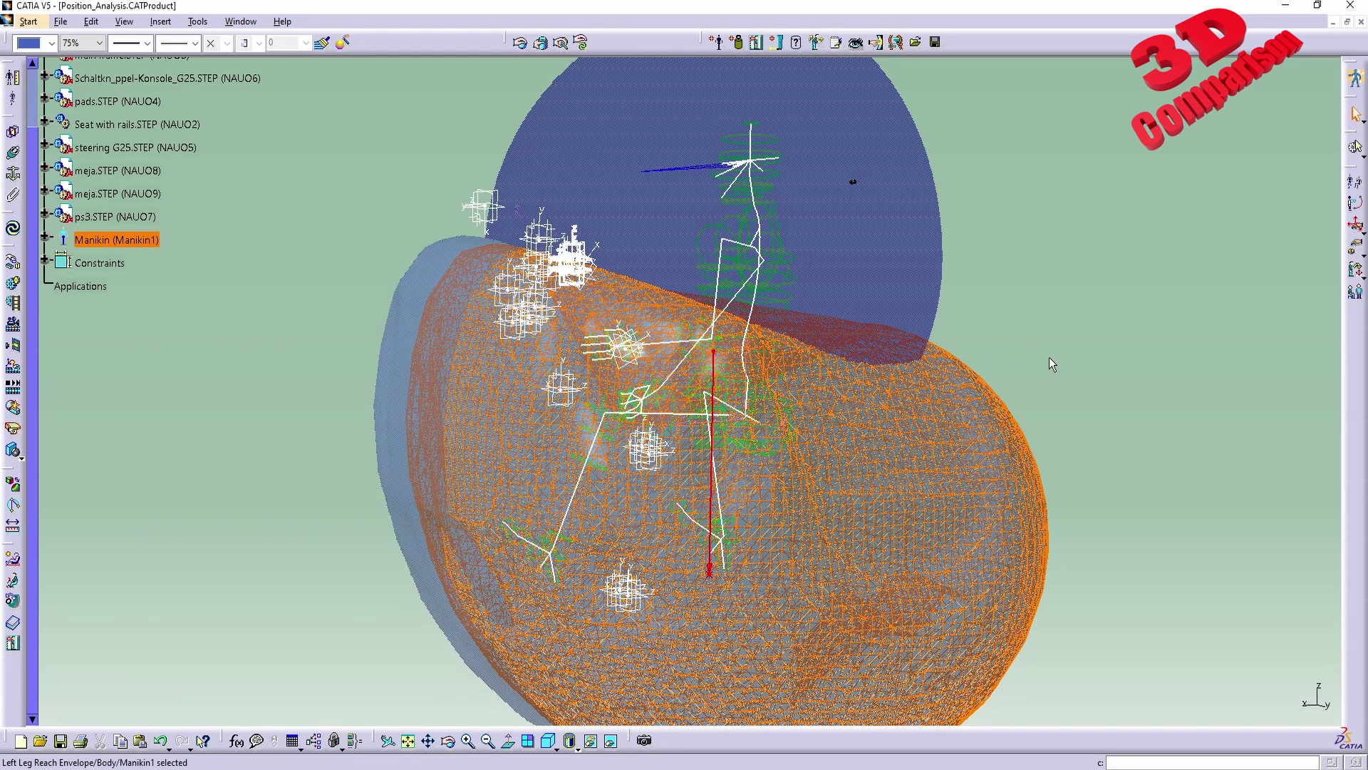
Step: Unhide the manikin's left leg reach envelope and return to the visible space to view it around the simulator
right_click(931, 452)
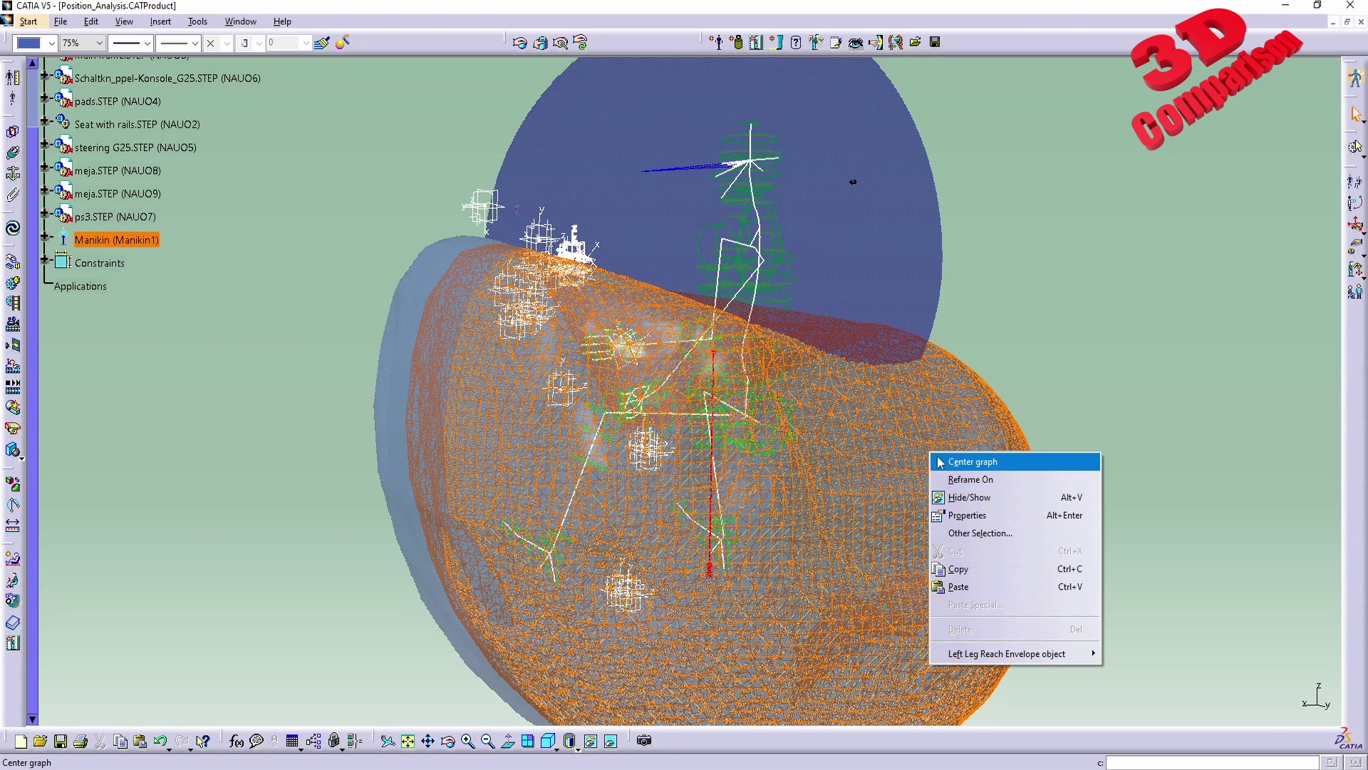
click(989, 502)
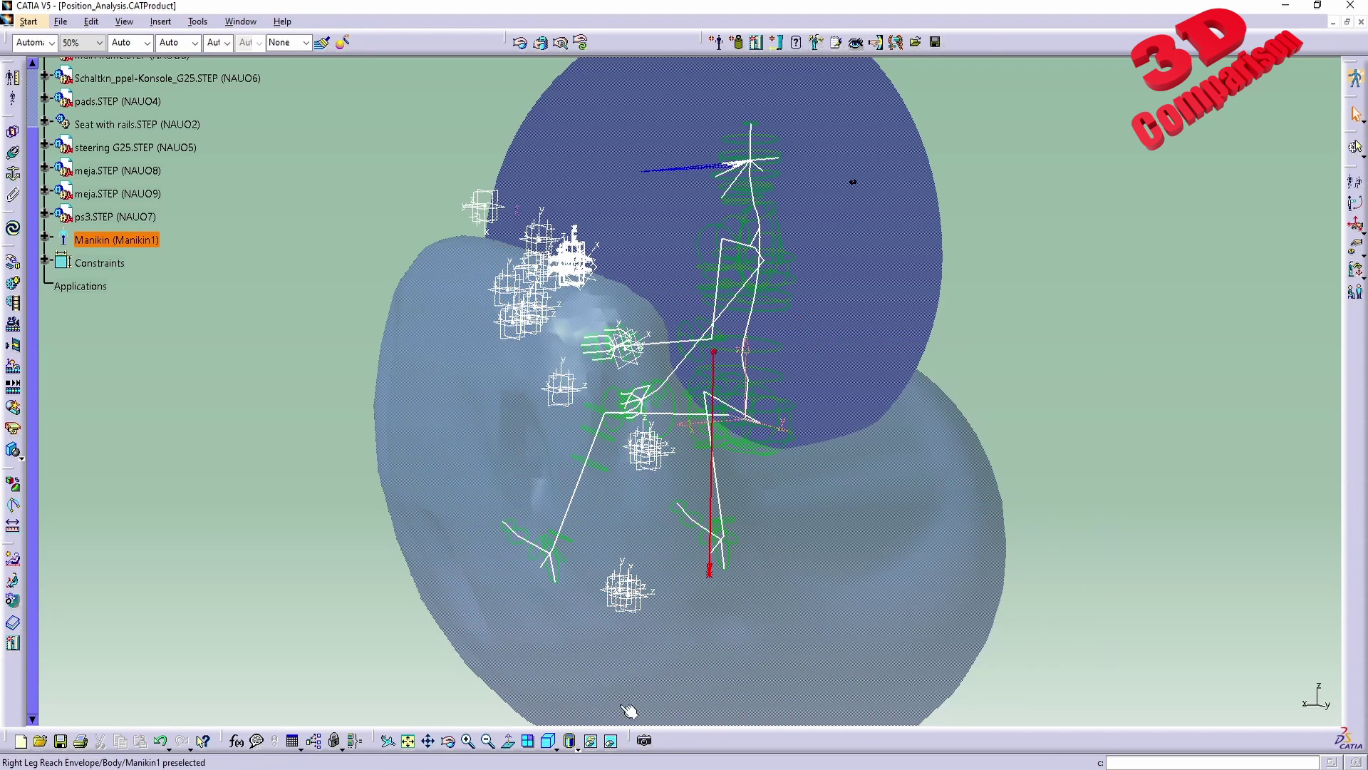
click(612, 746)
middle_drag(791, 452, 470, 524)
middle_drag(777, 413, 773, 510)
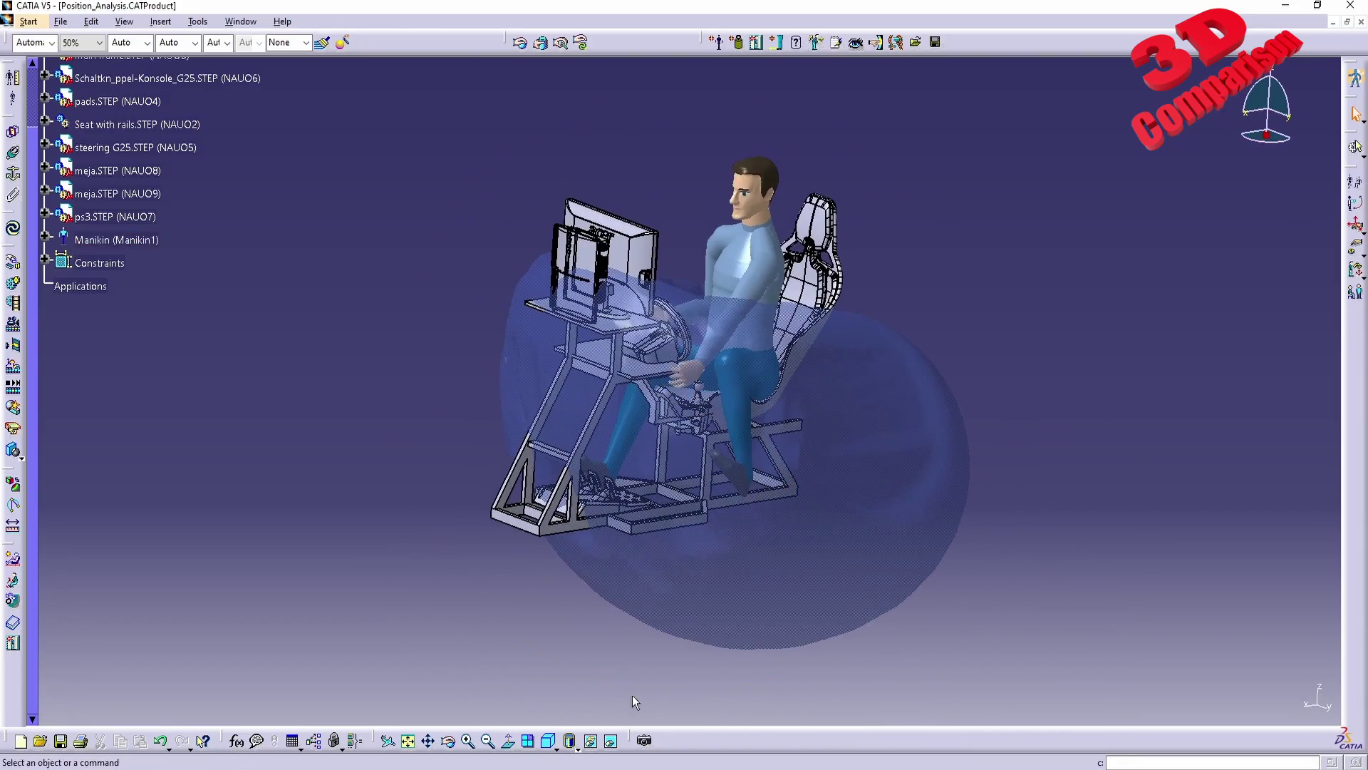
drag(690, 711, 34, 405)
drag(688, 66, 44, 344)
click(905, 699)
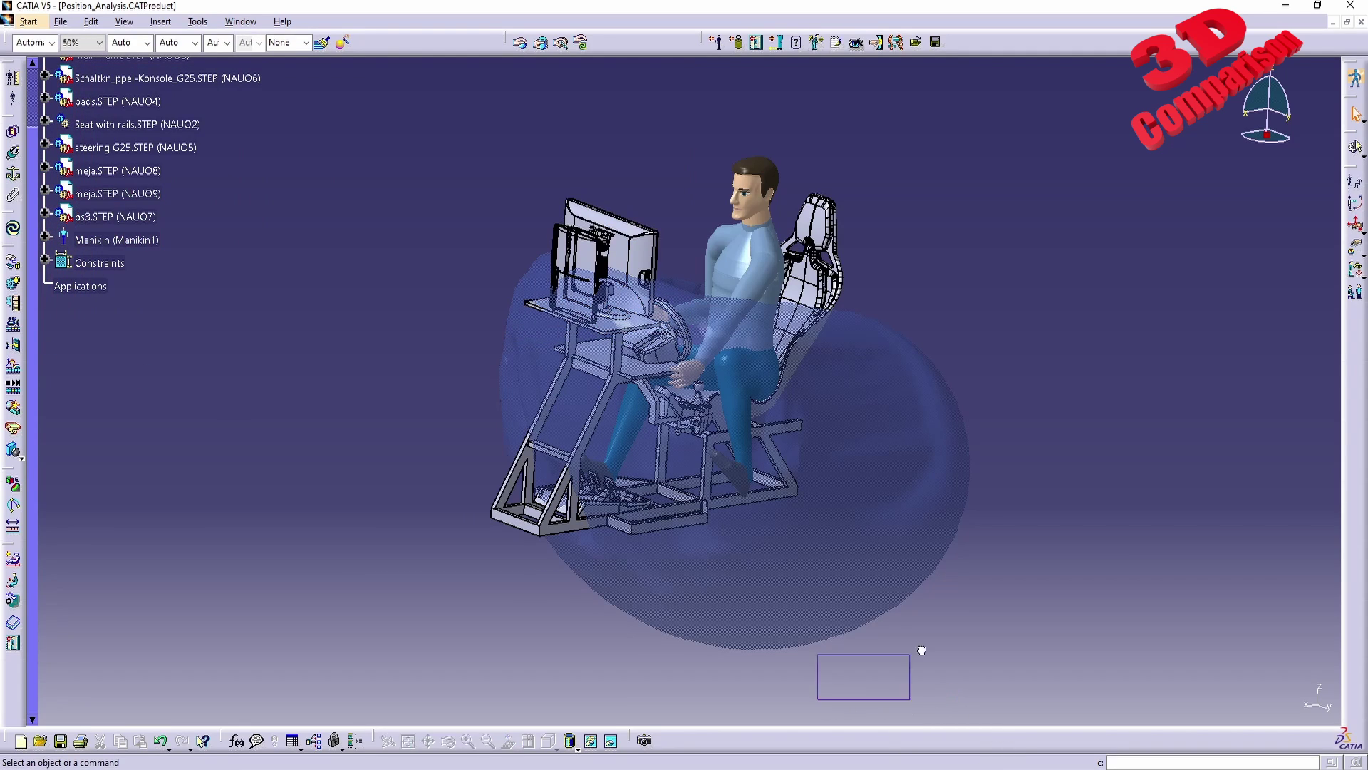
drag(818, 699, 1284, 449)
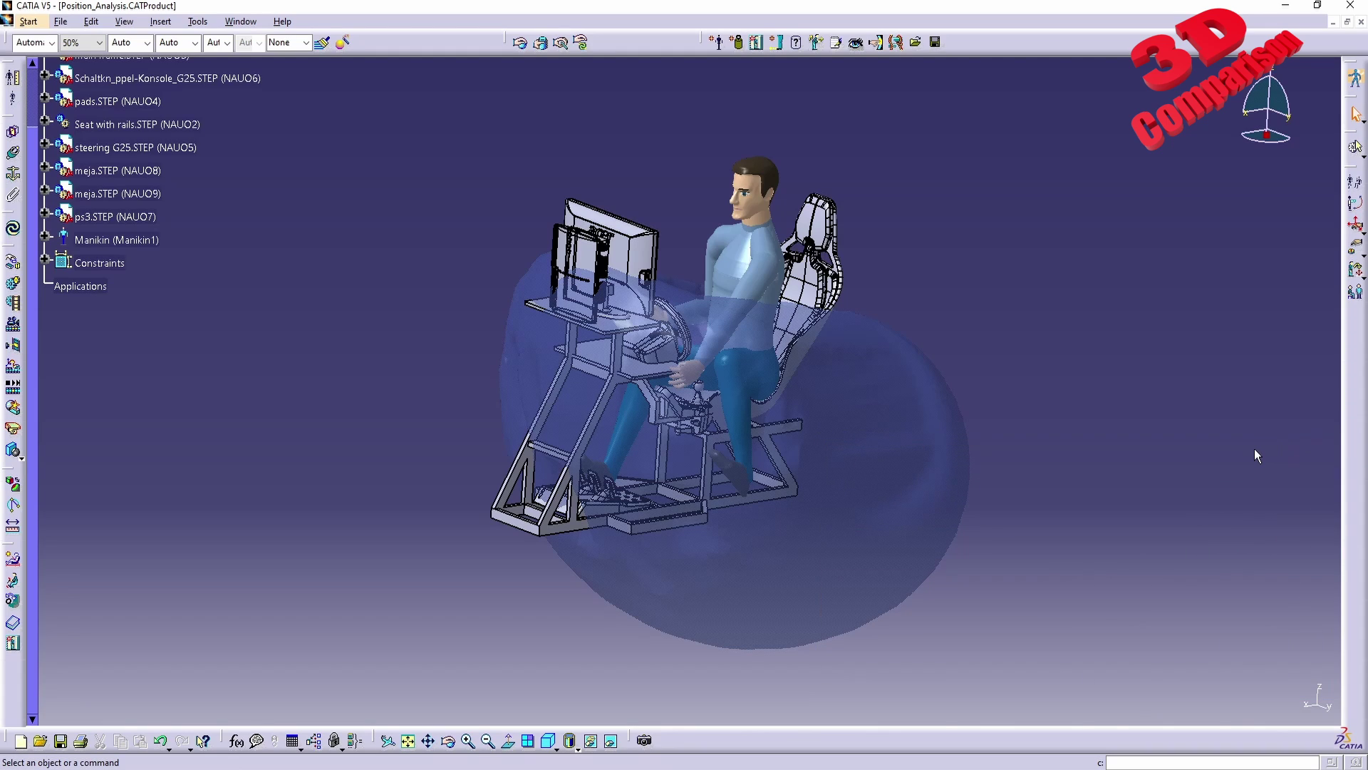